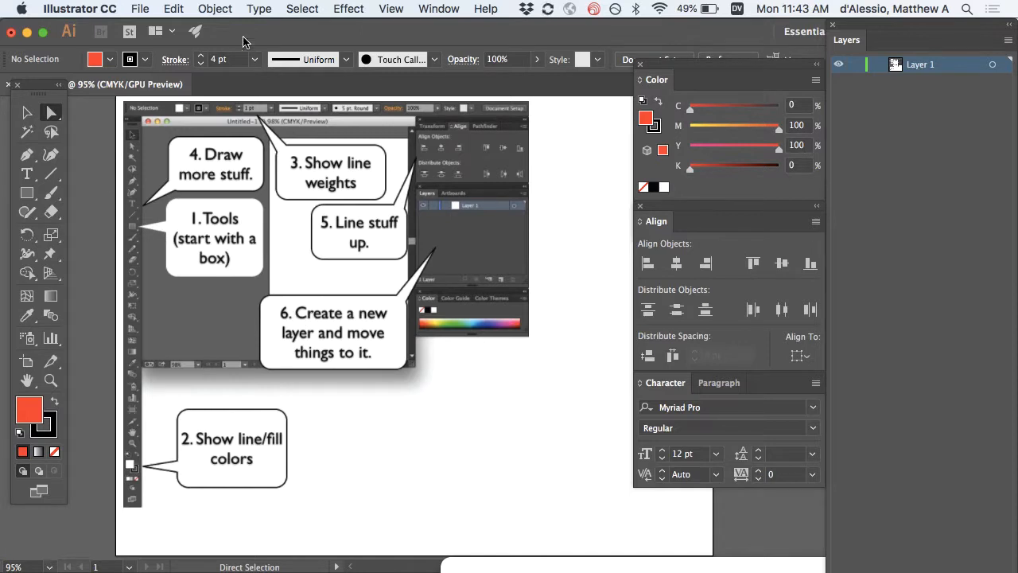
Open the Window menu to list the panels that can be shown or hidden.
{"action": "left_click", "coordinate": [436, 8]}
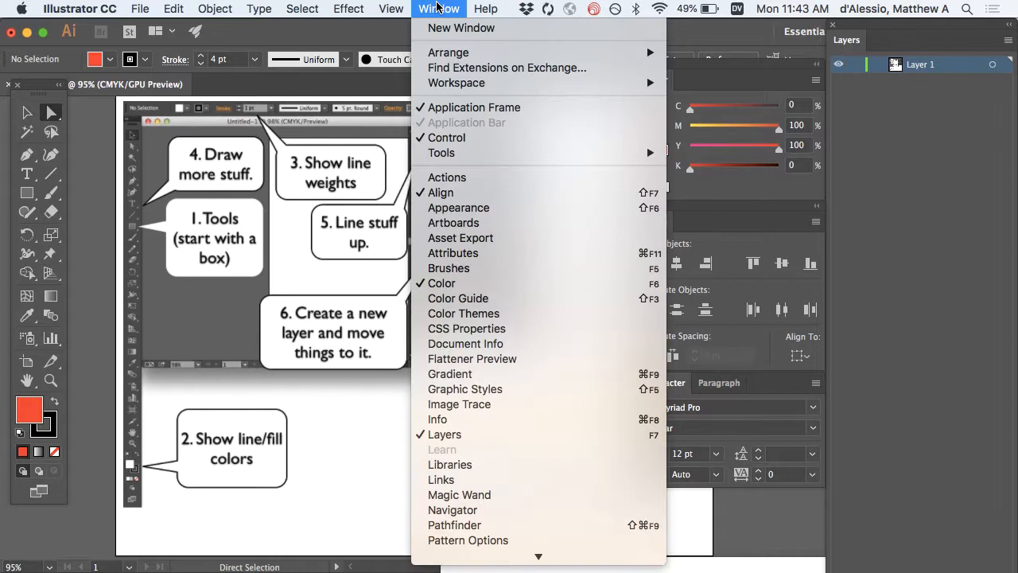
Toggle the Control bar off and back on, then float the Tools panel below the document tab.
{"action": "left_click", "coordinate": [436, 138]}
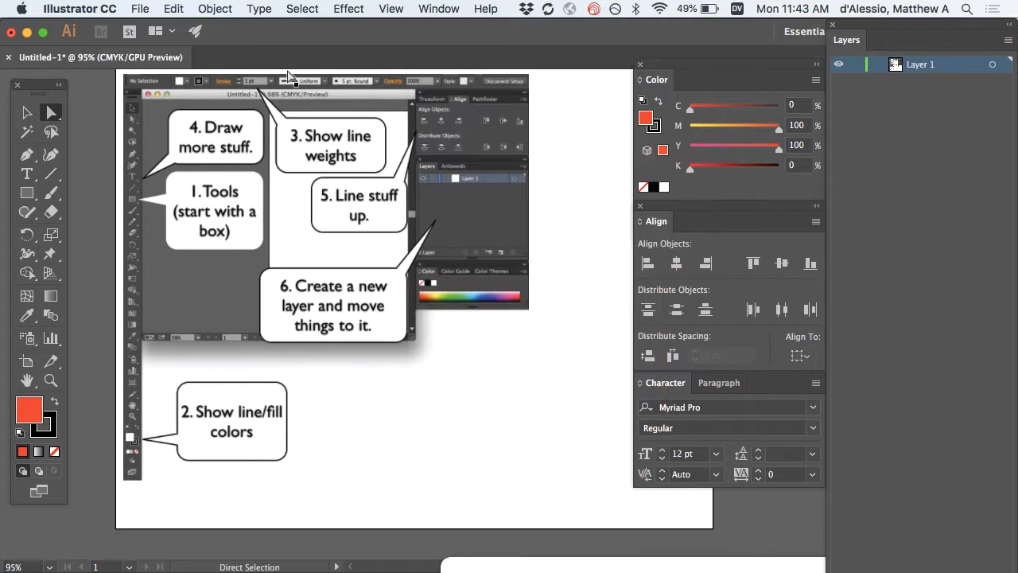
{"action": "left_click", "coordinate": [440, 8]}
{"action": "left_click", "coordinate": [446, 138]}
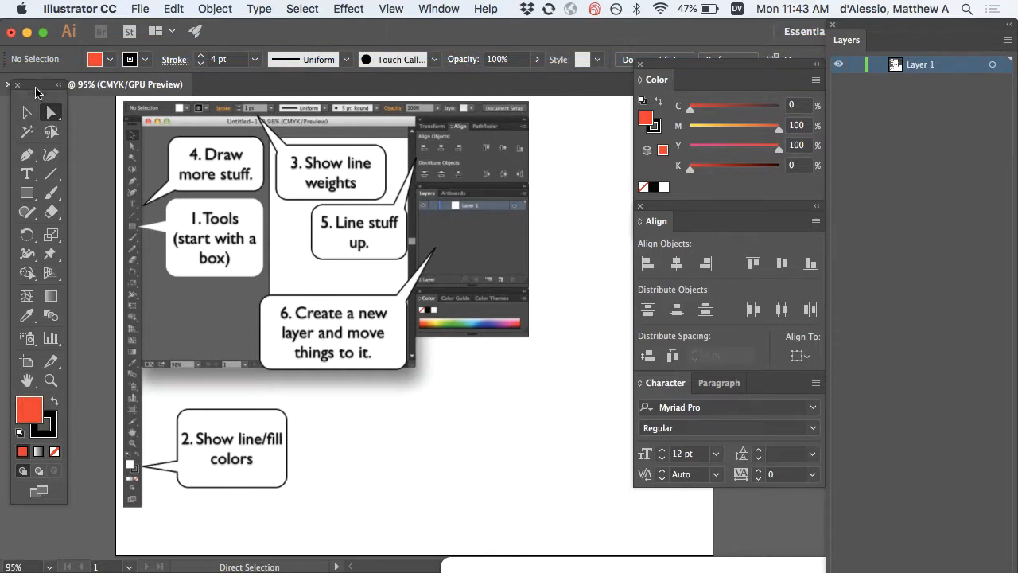
{"action": "left_click_drag", "start_coordinate": [38, 86], "coordinate": [43, 118]}
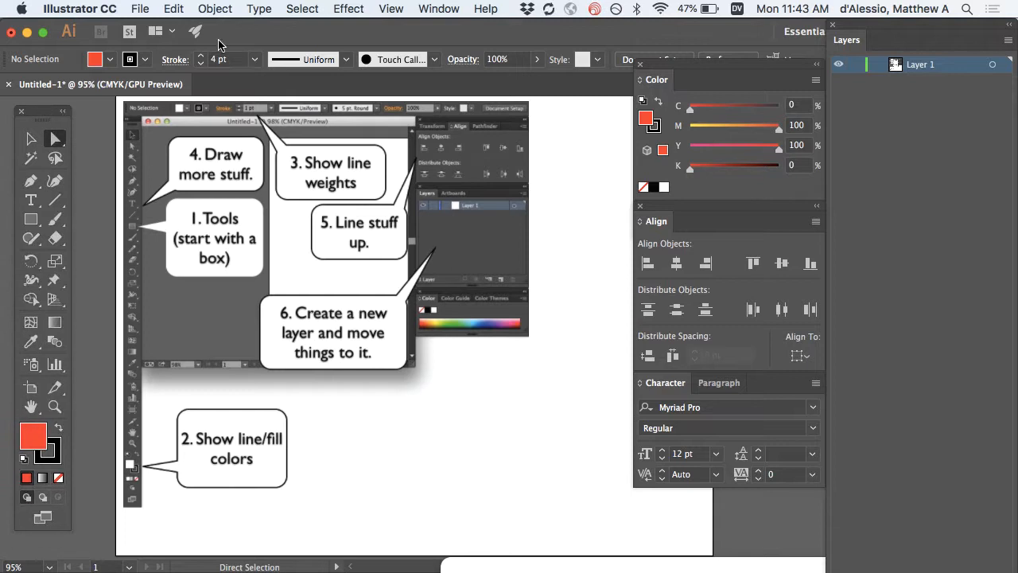
Toggle the default Tools panel off and on via Window > Tools > Default.
{"action": "left_click", "coordinate": [434, 8]}
{"action": "mouse_move", "coordinate": [465, 155]}
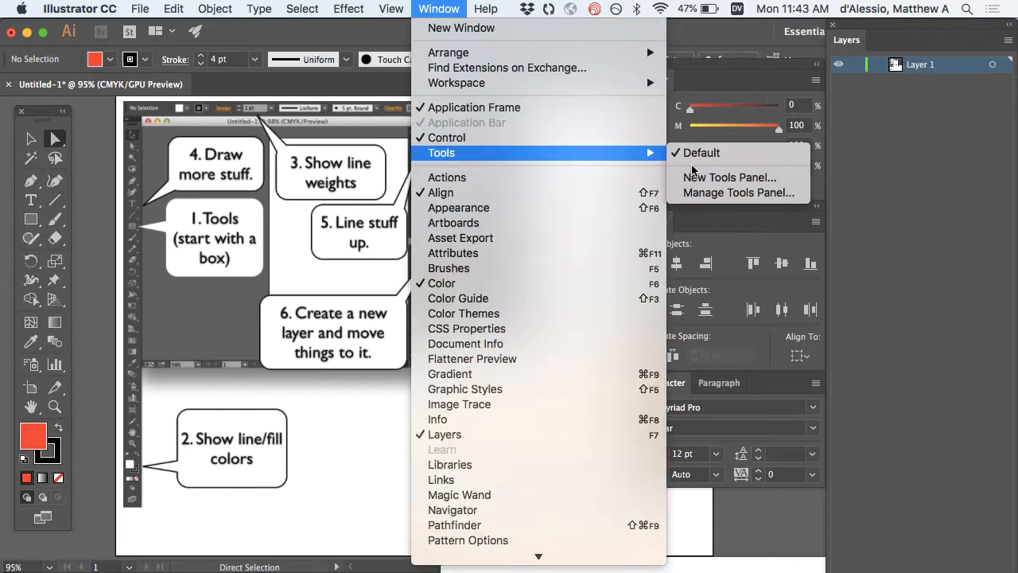
{"action": "left_click", "coordinate": [693, 163]}
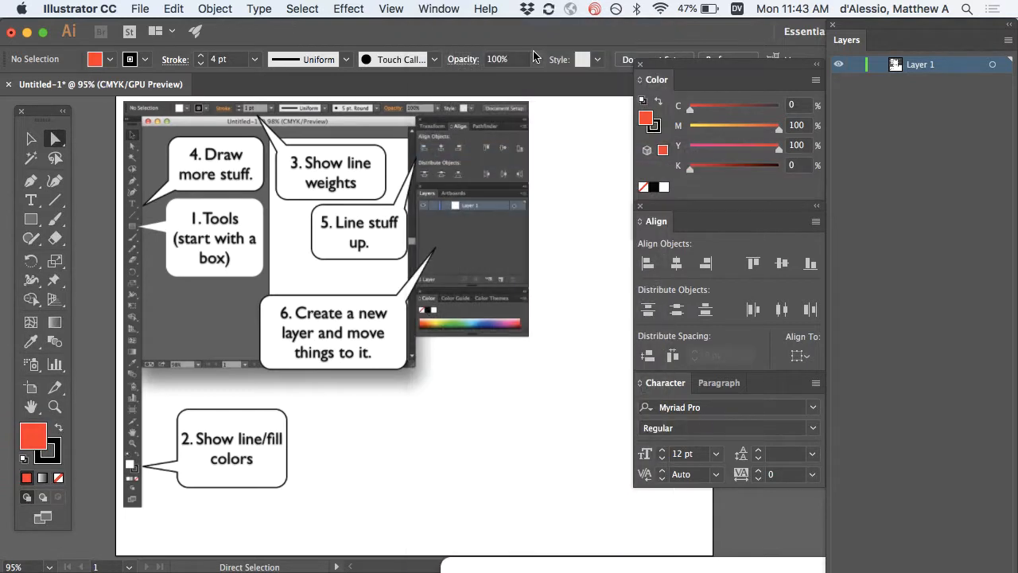
{"action": "left_click", "coordinate": [450, 8]}
{"action": "mouse_move", "coordinate": [531, 153]}
{"action": "left_click", "coordinate": [700, 154]}
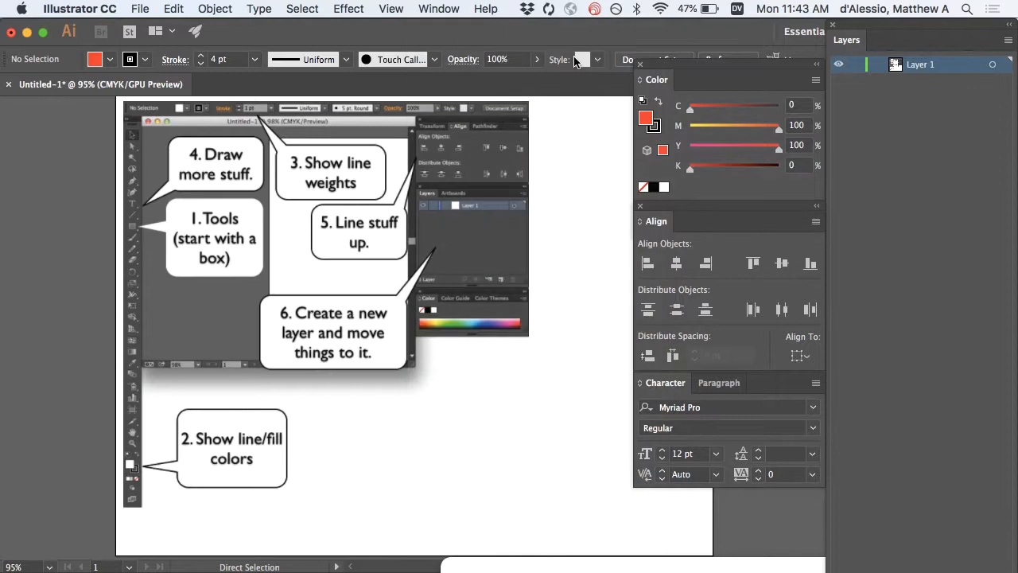
{"action": "left_click", "coordinate": [450, 8]}
{"action": "mouse_move", "coordinate": [622, 155]}
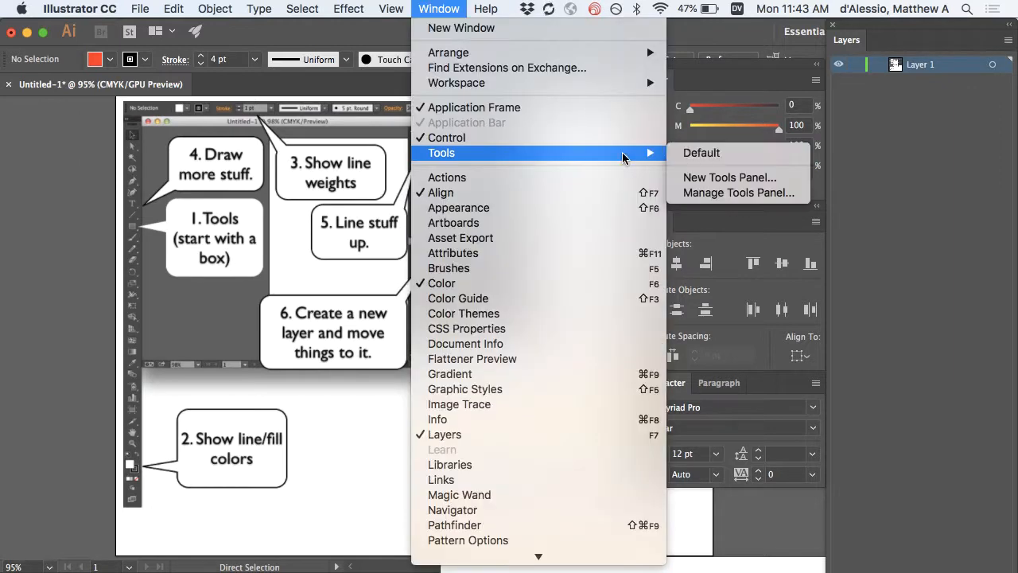
{"action": "left_click", "coordinate": [688, 154]}
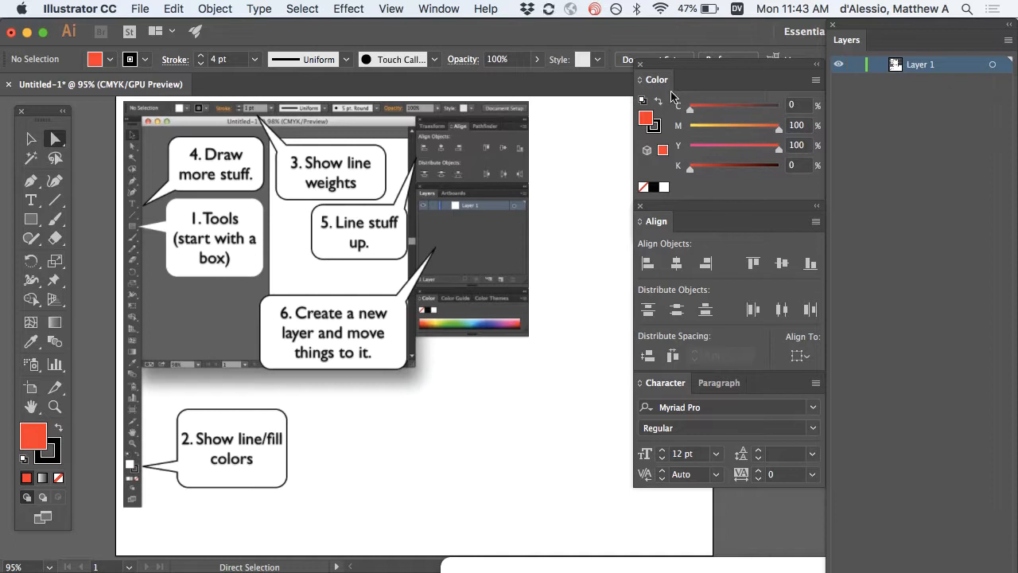
Browse the Window > Type panels, then dismiss the menu without choosing anything.
{"action": "left_click", "coordinate": [439, 8]}
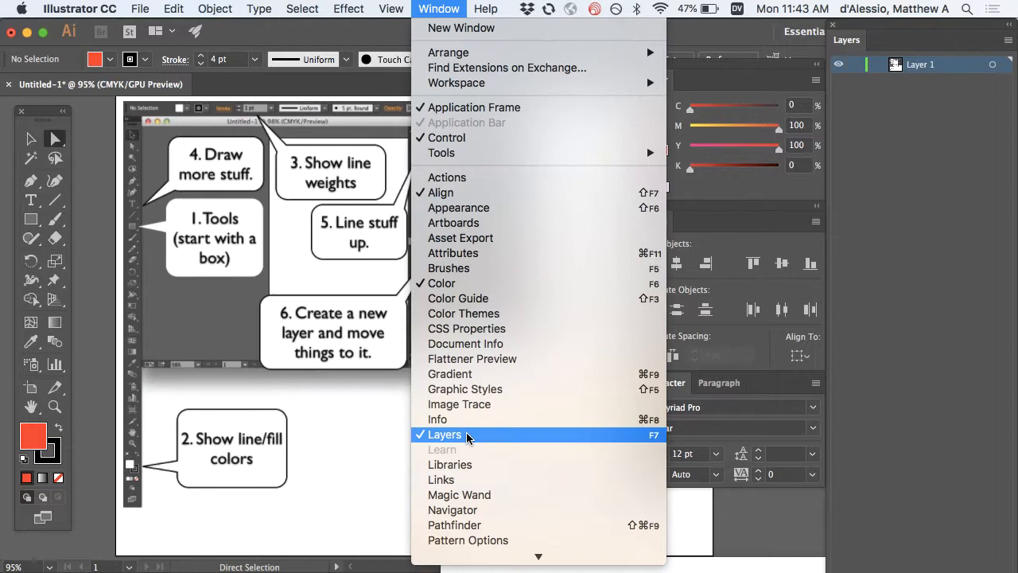
{"action": "scroll", "coordinate": [467, 434], "scroll_direction": "down", "scroll_amount": 5}
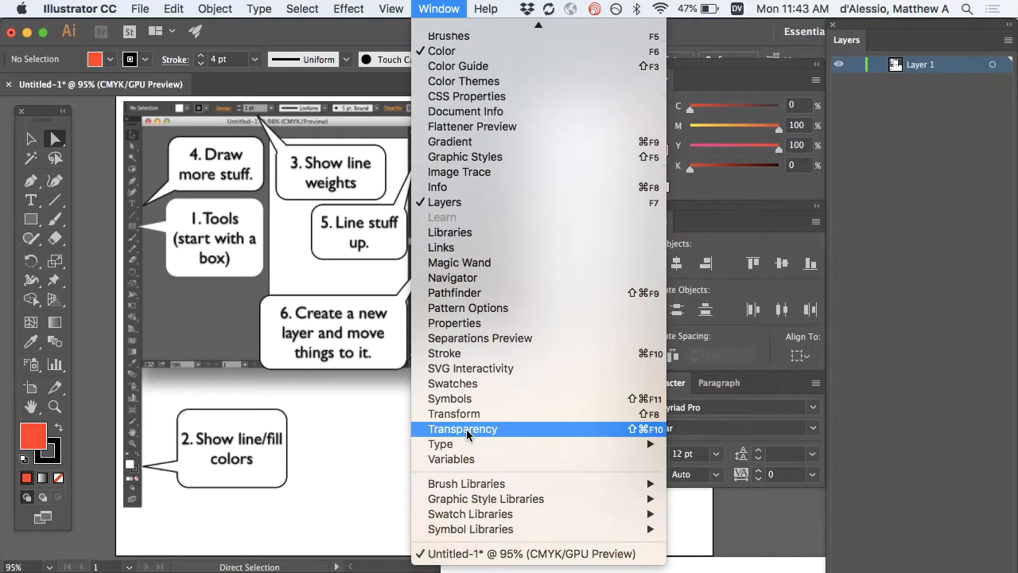
{"action": "mouse_move", "coordinate": [469, 449]}
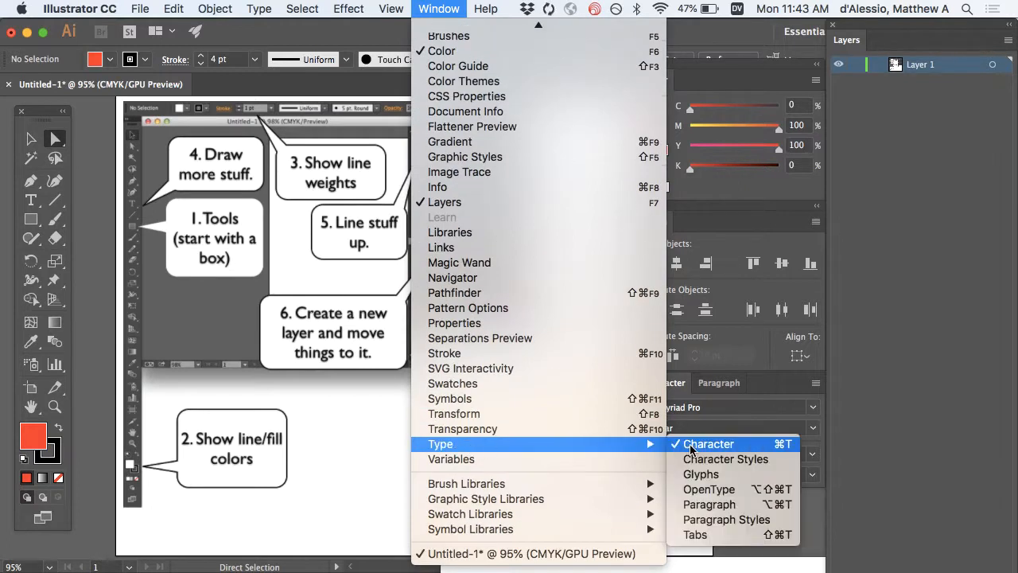
{"action": "left_click", "coordinate": [784, 402]}
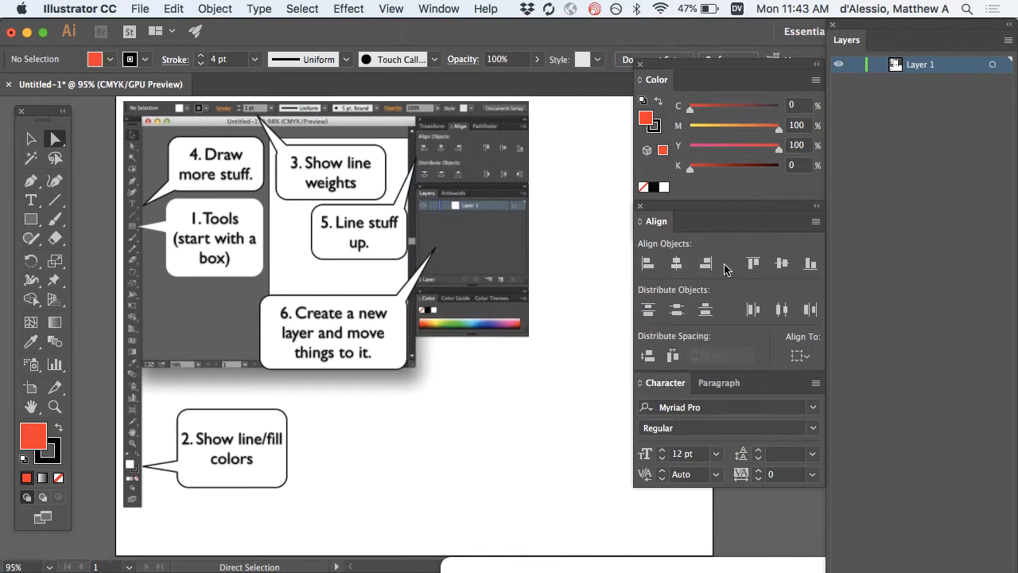
Select the placed tutorial screenshot with the Selection tool.
{"action": "left_click", "coordinate": [31, 140]}
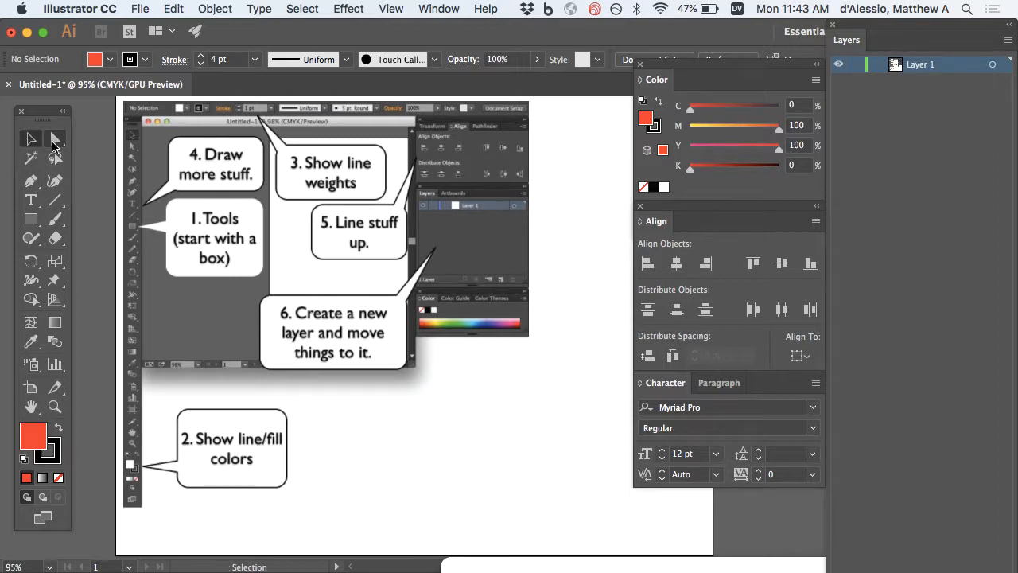
{"action": "left_click", "coordinate": [54, 140]}
{"action": "left_click", "coordinate": [30, 139]}
{"action": "left_click", "coordinate": [54, 140]}
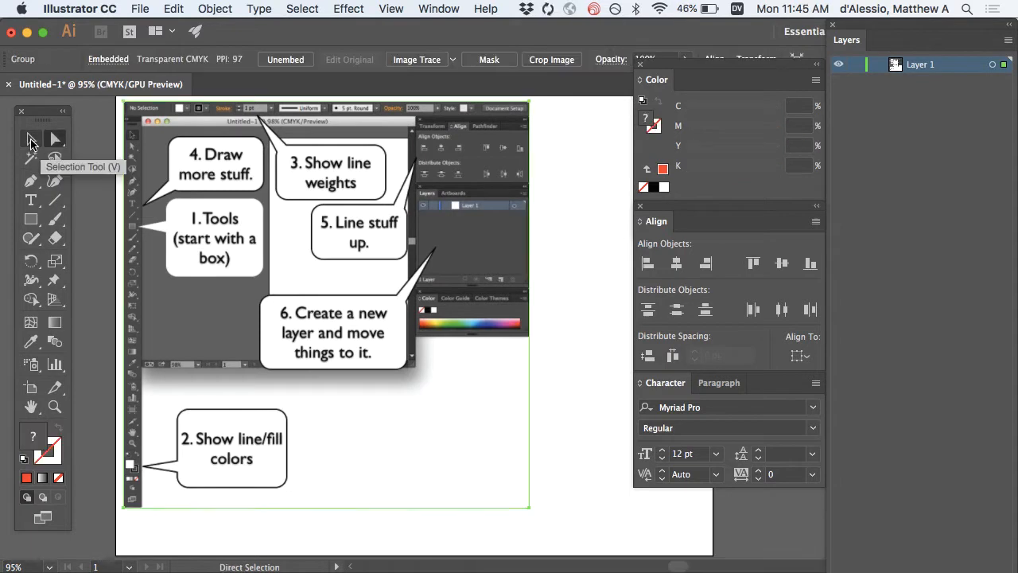
{"action": "left_click", "coordinate": [31, 142]}
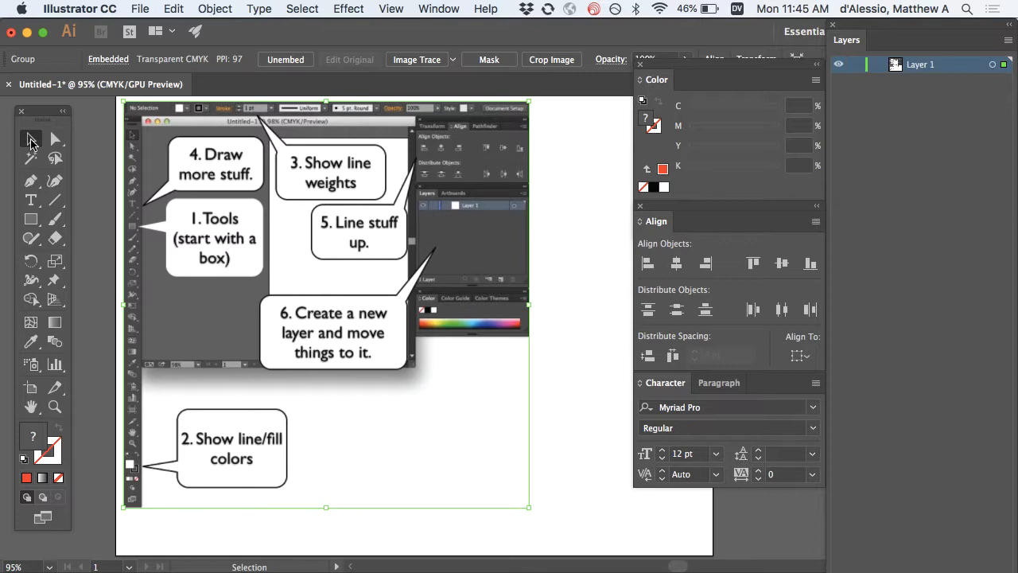
Move the screenshot down and right, undoing an accidental resize with Cmd+Z.
{"action": "left_click_drag", "start_coordinate": [308, 171], "coordinate": [322, 216]}
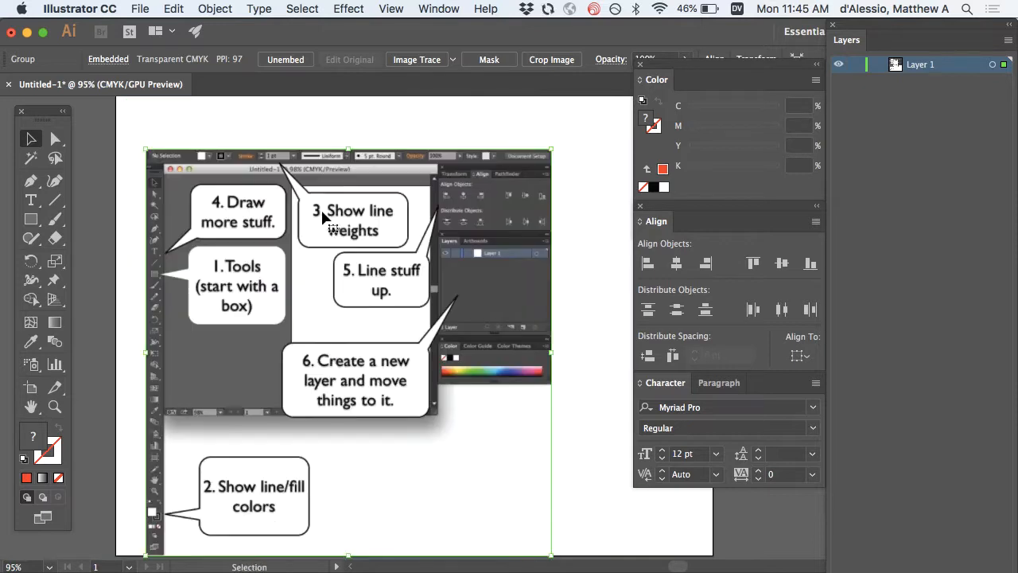
{"action": "left_click_drag", "start_coordinate": [145, 149], "coordinate": [382, 171]}
{"action": "key", "text": "super+z"}
{"action": "left_click", "coordinate": [58, 140]}
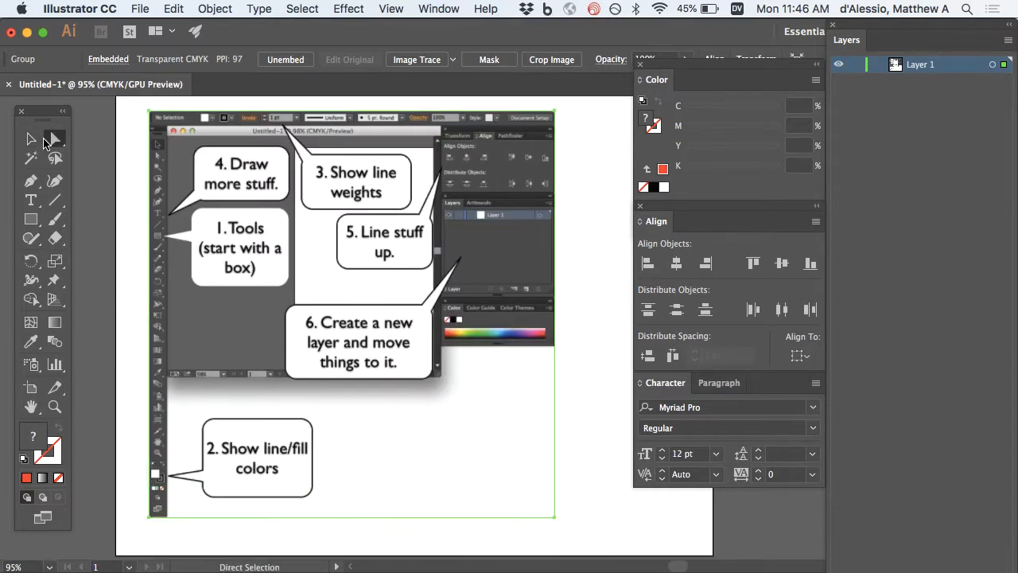
{"action": "left_click", "coordinate": [32, 222]}
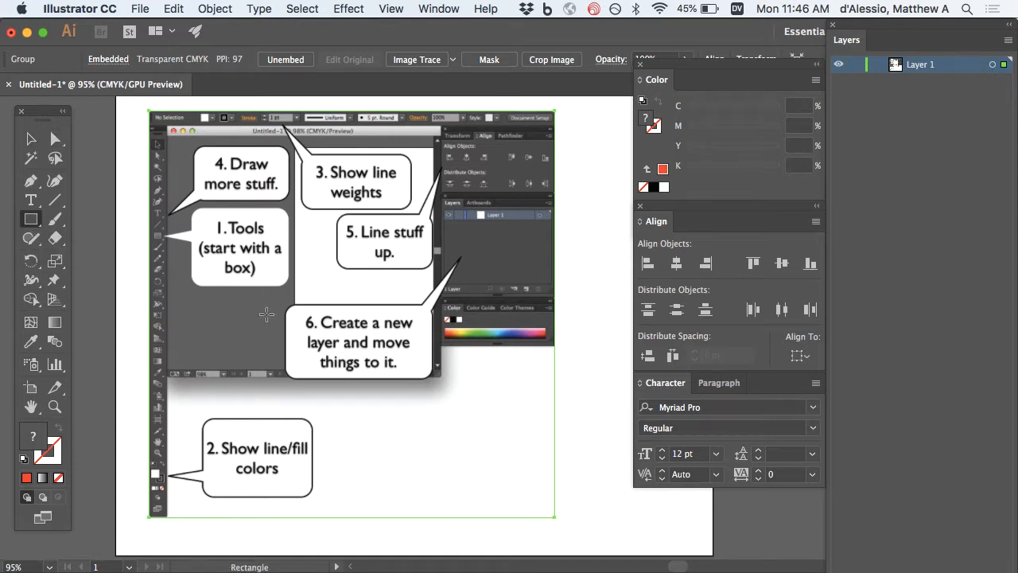
Draw a rectangle below the screenshot and give it a deep blue fill via the Color Picker.
{"action": "left_click_drag", "start_coordinate": [326, 388], "coordinate": [514, 511]}
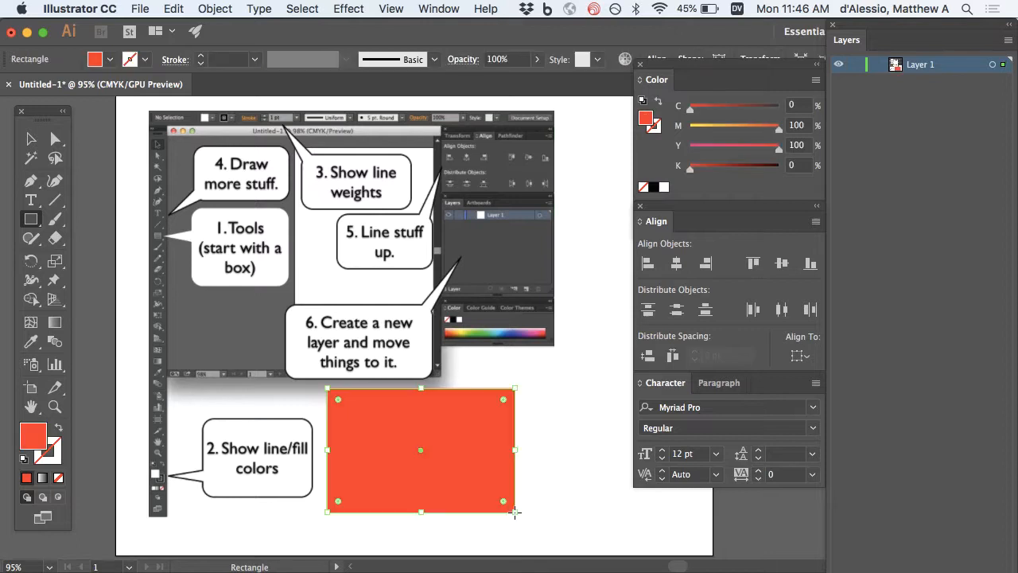
{"action": "double_click", "coordinate": [32, 445]}
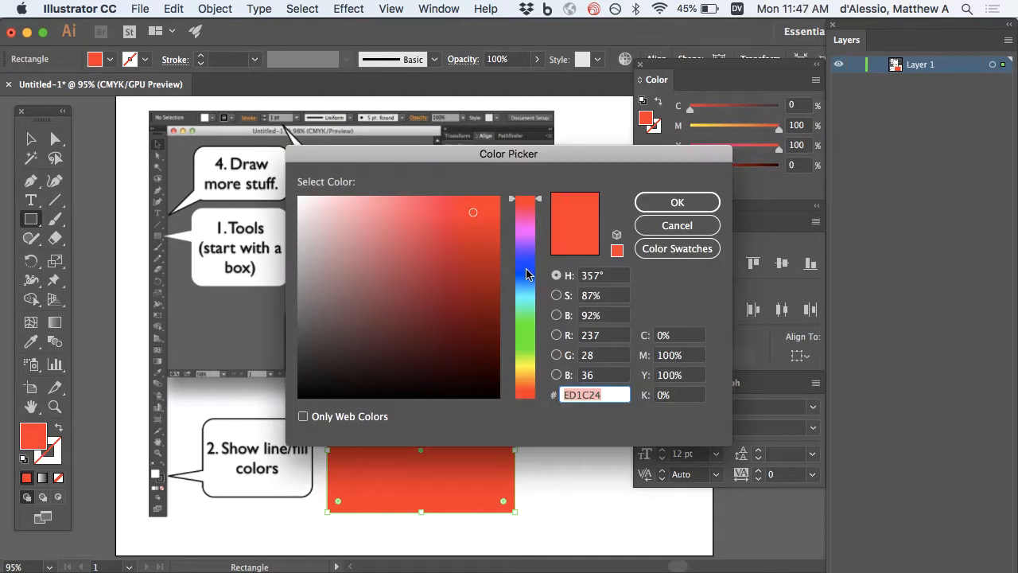
{"action": "left_click", "coordinate": [525, 271]}
{"action": "left_click_drag", "start_coordinate": [525, 271], "coordinate": [525, 263]}
{"action": "left_click", "coordinate": [650, 208]}
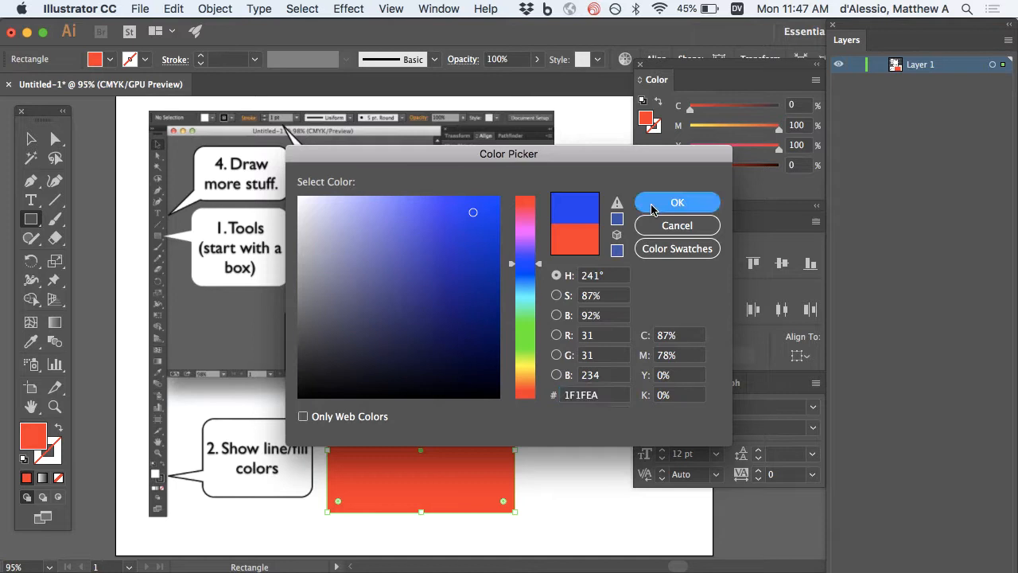
Try CMYK Green from the swatches, then set the fill back to blue from the Color panel spectrum.
{"action": "left_click", "coordinate": [110, 59]}
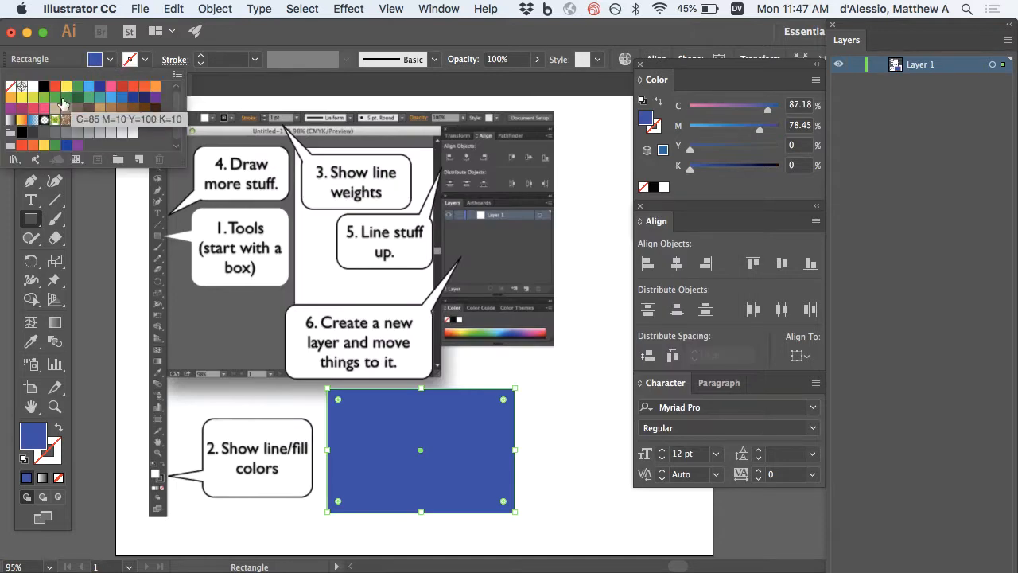
{"action": "left_click", "coordinate": [66, 97]}
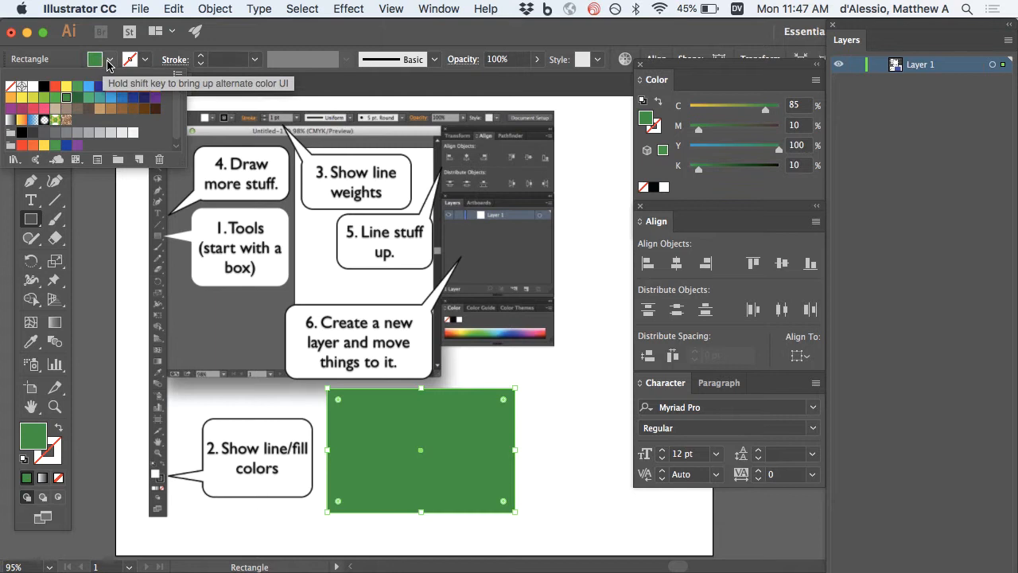
{"action": "left_click", "coordinate": [108, 63]}
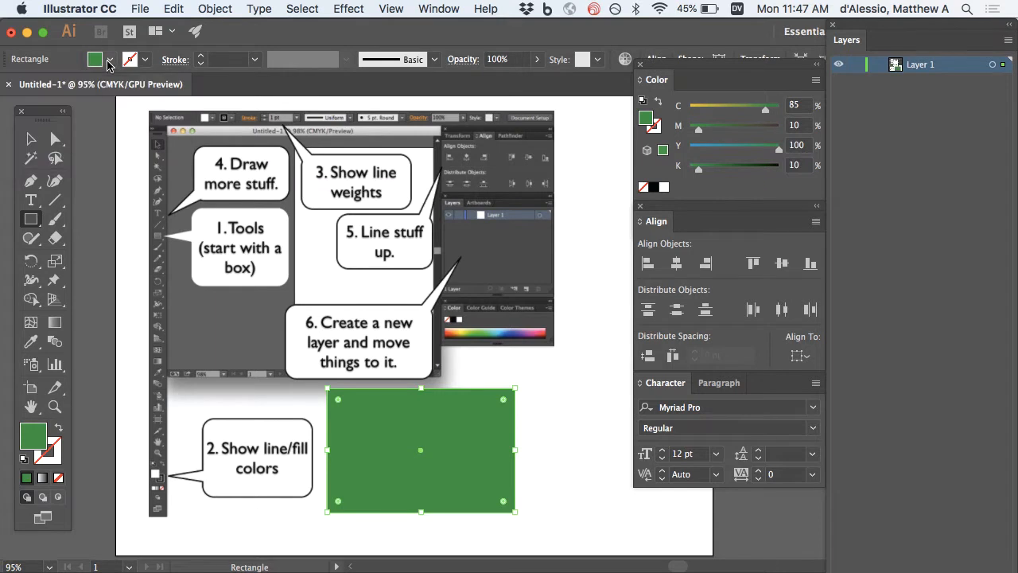
{"action": "left_click", "coordinate": [648, 119]}
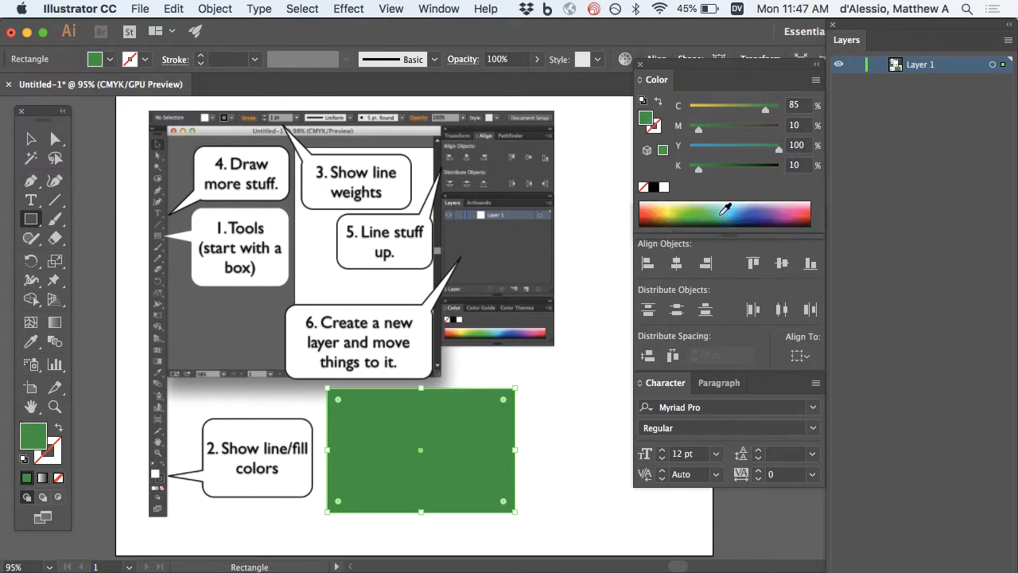
{"action": "left_click", "coordinate": [751, 218]}
{"action": "mouse_move", "coordinate": [756, 213]}
{"action": "left_mouse_down"}
{"action": "mouse_move", "coordinate": [751, 204]}
{"action": "mouse_move", "coordinate": [750, 213]}
{"action": "left_mouse_up"}
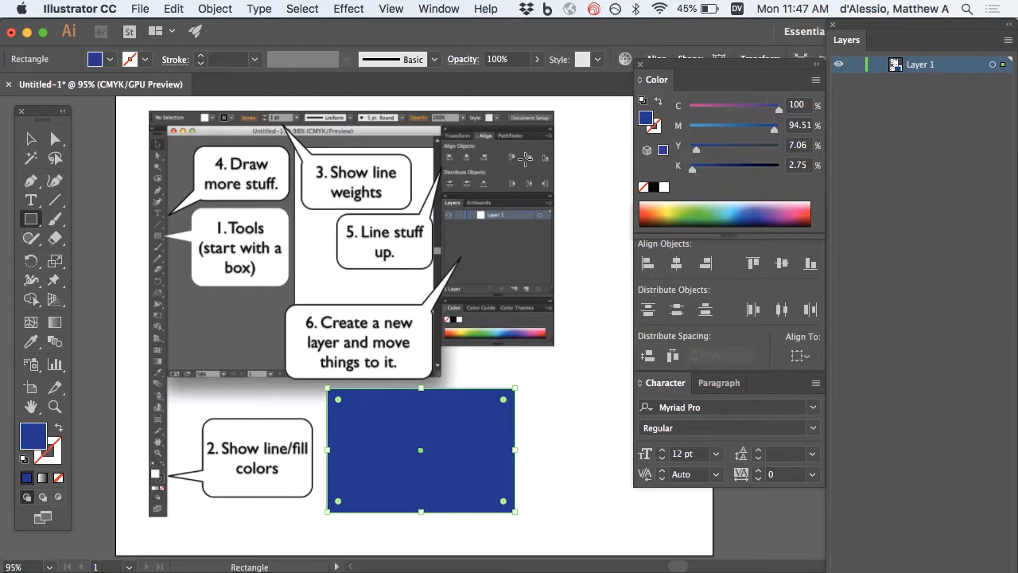
{"action": "left_click", "coordinate": [54, 461]}
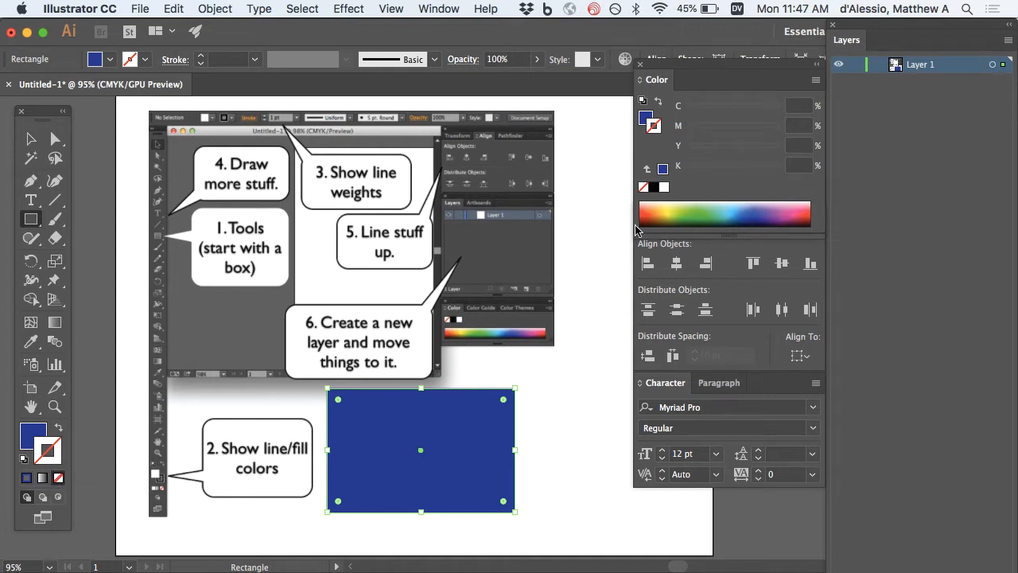
Make the rectangle's stroke red in the Color panel and select the rectangle.
{"action": "left_click", "coordinate": [734, 207]}
{"action": "mouse_move", "coordinate": [737, 205]}
{"action": "left_mouse_down"}
{"action": "mouse_move", "coordinate": [695, 208]}
{"action": "mouse_move", "coordinate": [759, 208]}
{"action": "left_mouse_up"}
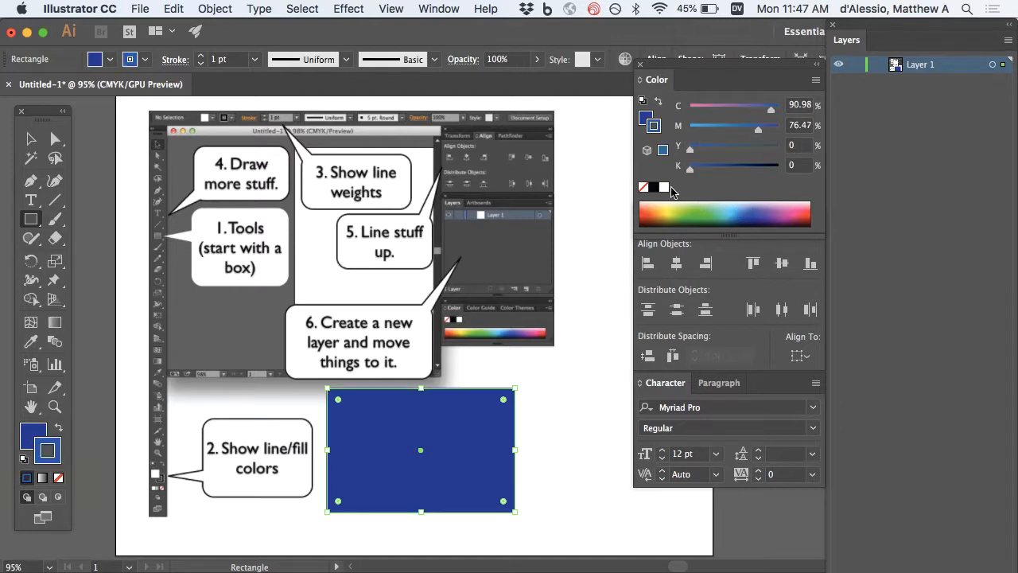
{"action": "left_click", "coordinate": [810, 208]}
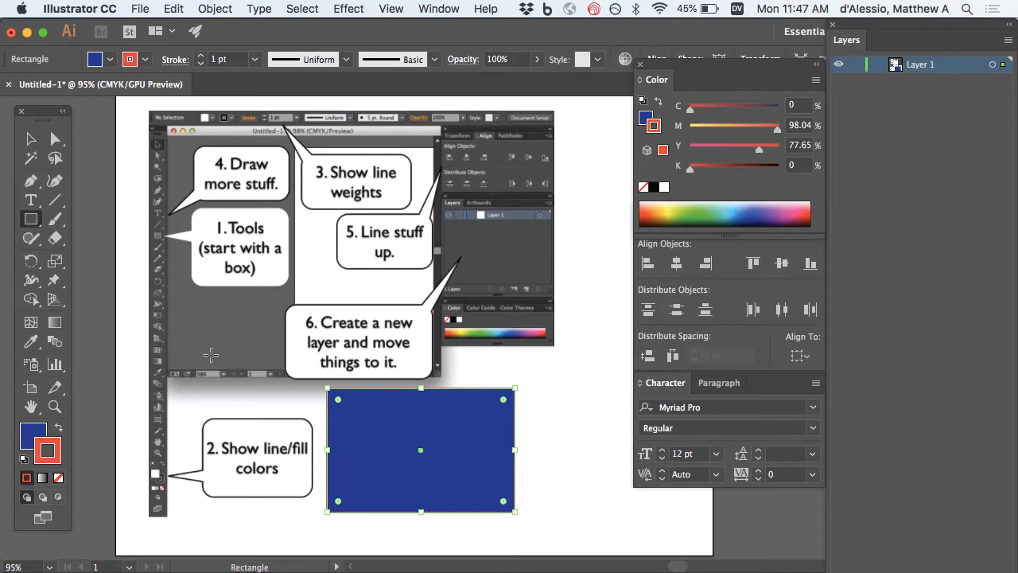
{"action": "left_click", "coordinate": [31, 138]}
{"action": "left_click", "coordinate": [215, 402]}
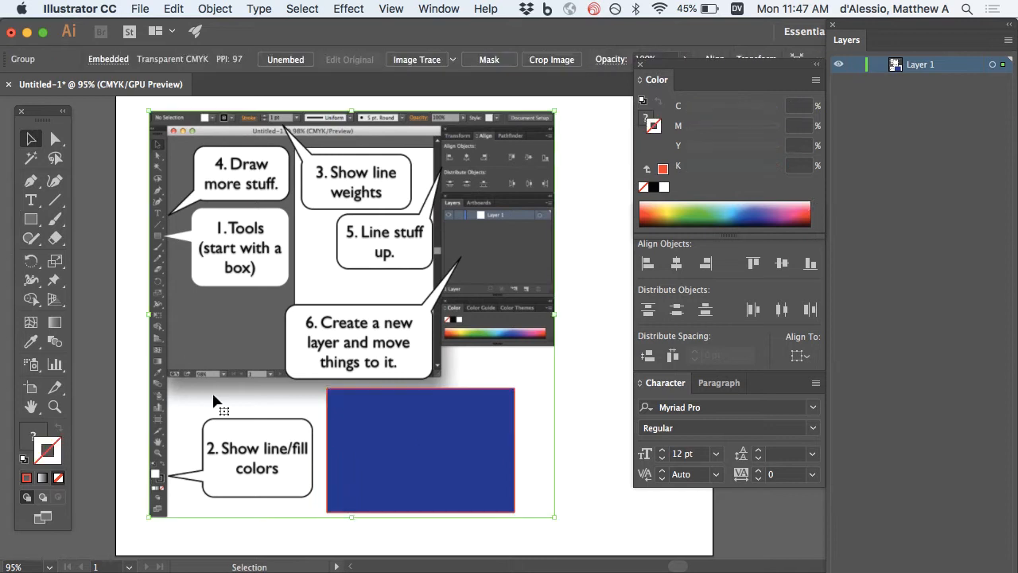
{"action": "left_click", "coordinate": [388, 451]}
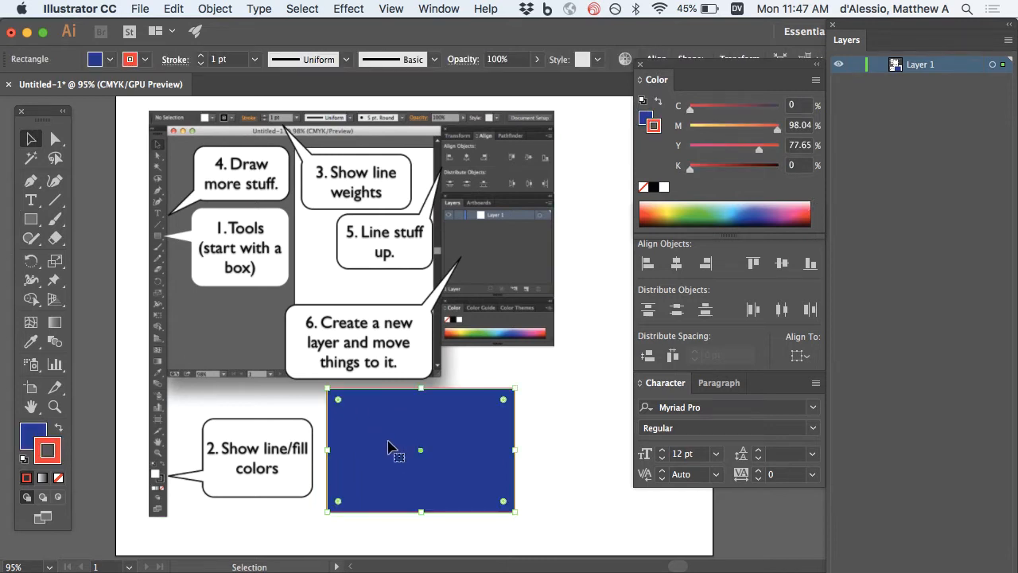
Set the rectangle's stroke weight to 3 pt.
{"action": "left_click", "coordinate": [202, 57]}
{"action": "left_click", "coordinate": [202, 57]}
{"action": "left_click", "coordinate": [202, 56]}
{"action": "left_click", "coordinate": [202, 57]}
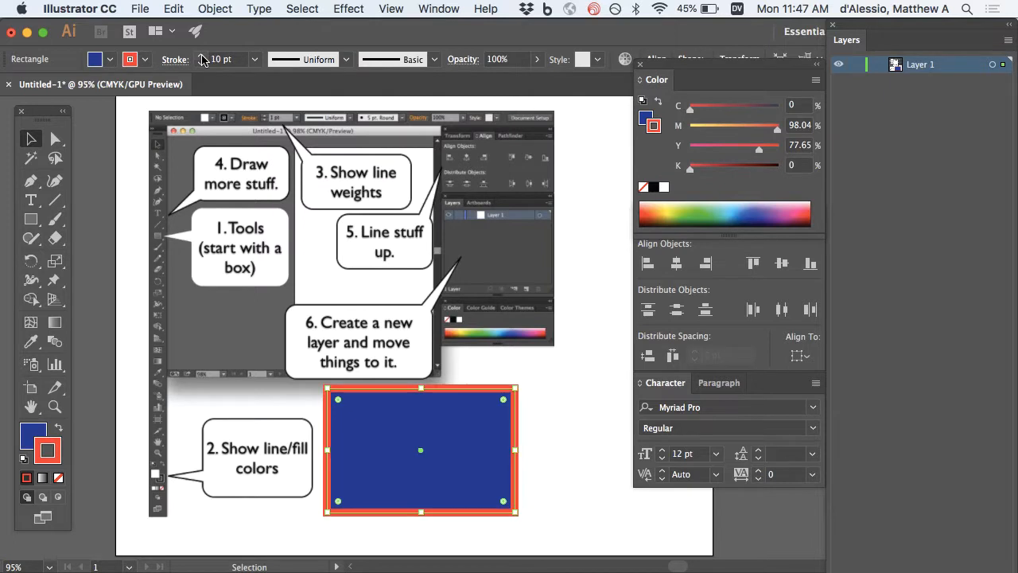
{"action": "left_click", "coordinate": [202, 64]}
{"action": "left_click", "coordinate": [201, 63]}
{"action": "left_click", "coordinate": [202, 64]}
{"action": "left_click", "coordinate": [201, 64]}
{"action": "left_click", "coordinate": [201, 63]}
{"action": "left_click", "coordinate": [201, 63]}
{"action": "left_click", "coordinate": [201, 63]}
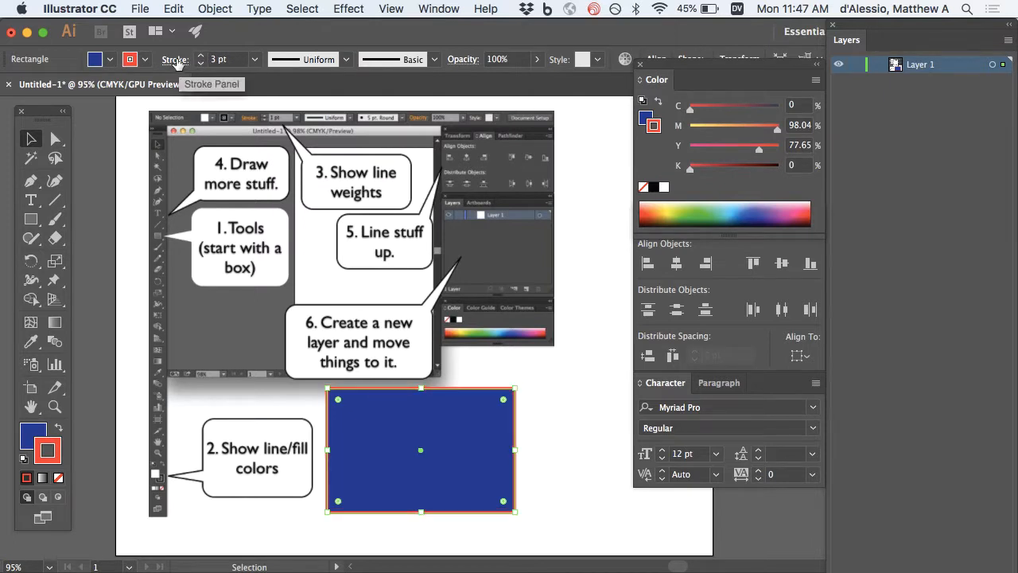
Make the stroke a dashed line with round corner joins in the Stroke panel.
{"action": "left_click", "coordinate": [175, 63]}
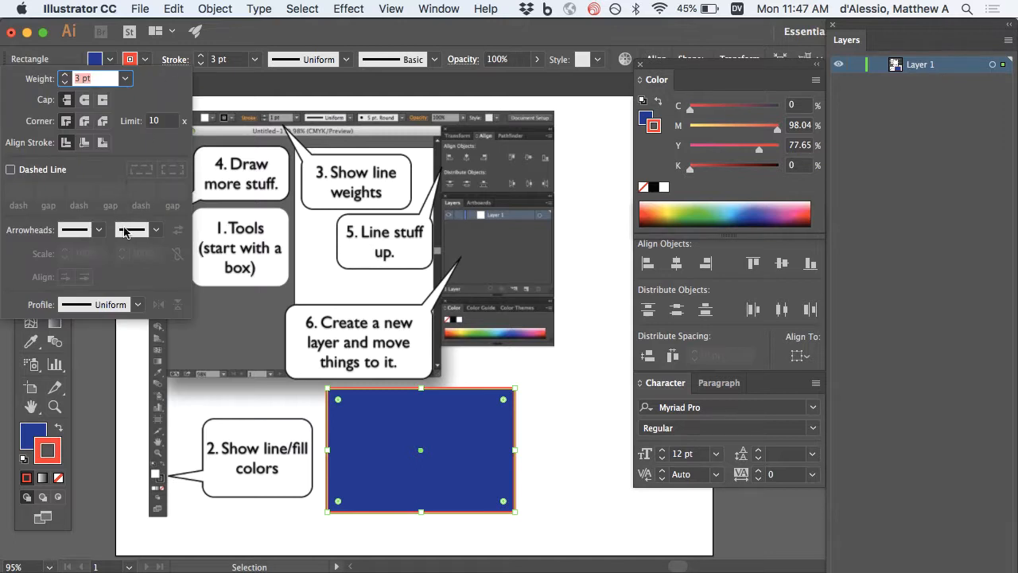
{"action": "left_click", "coordinate": [38, 173]}
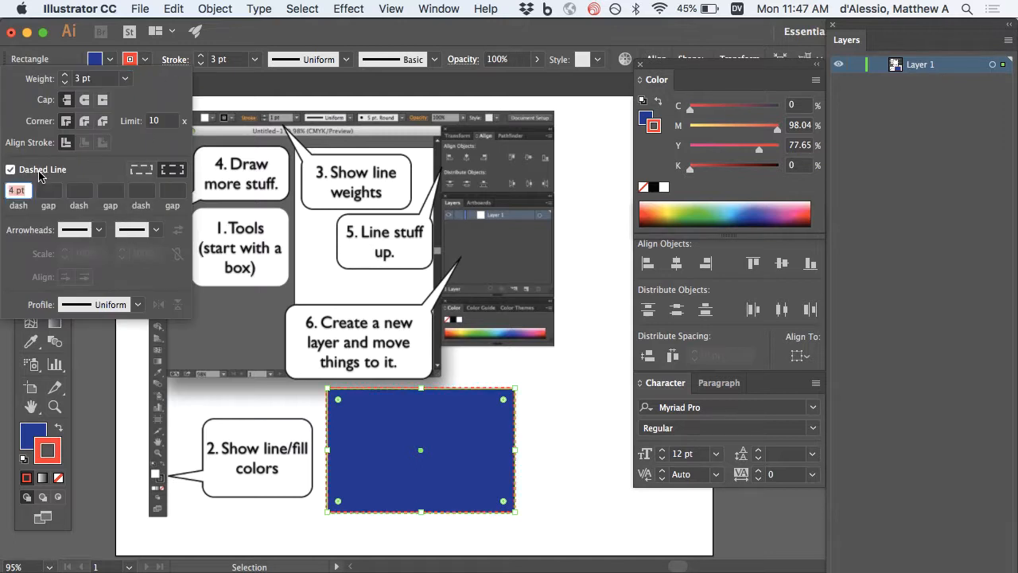
{"action": "left_click", "coordinate": [84, 122]}
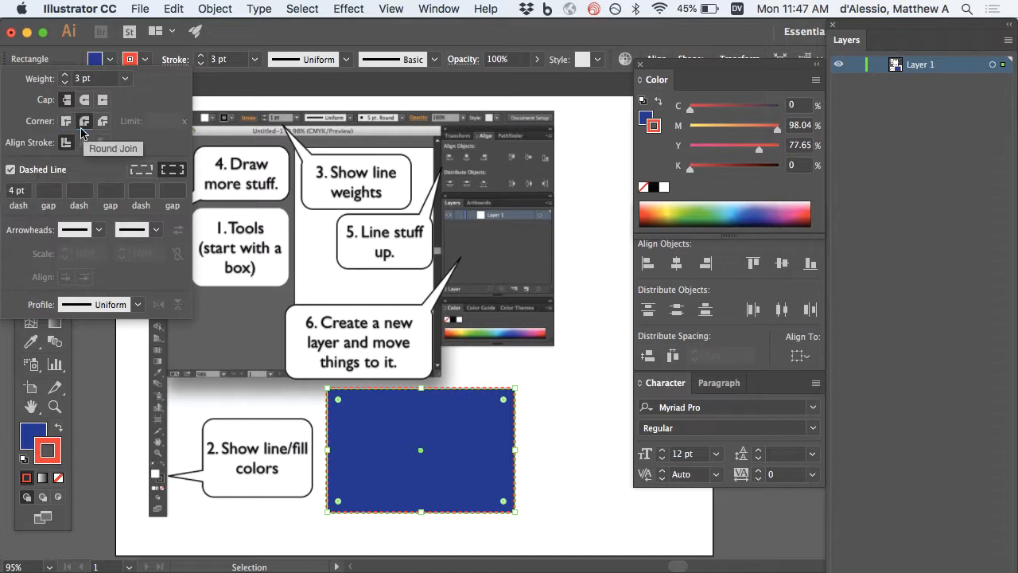
{"action": "left_click", "coordinate": [179, 65]}
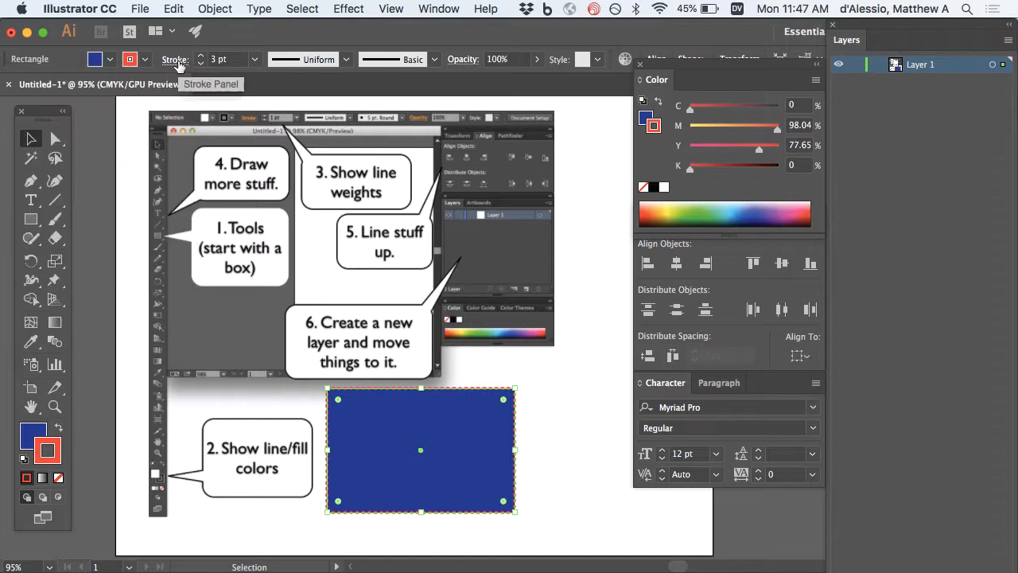
Type 'Hello.' in a new text box and move it above the blue rectangle.
{"action": "left_click", "coordinate": [32, 201]}
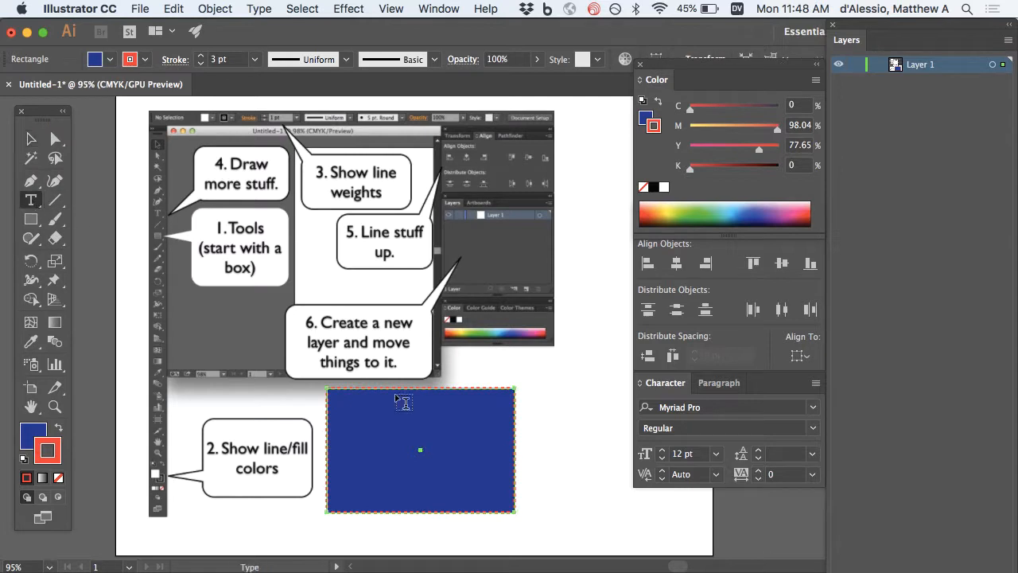
{"action": "left_click_drag", "start_coordinate": [493, 360], "coordinate": [620, 383]}
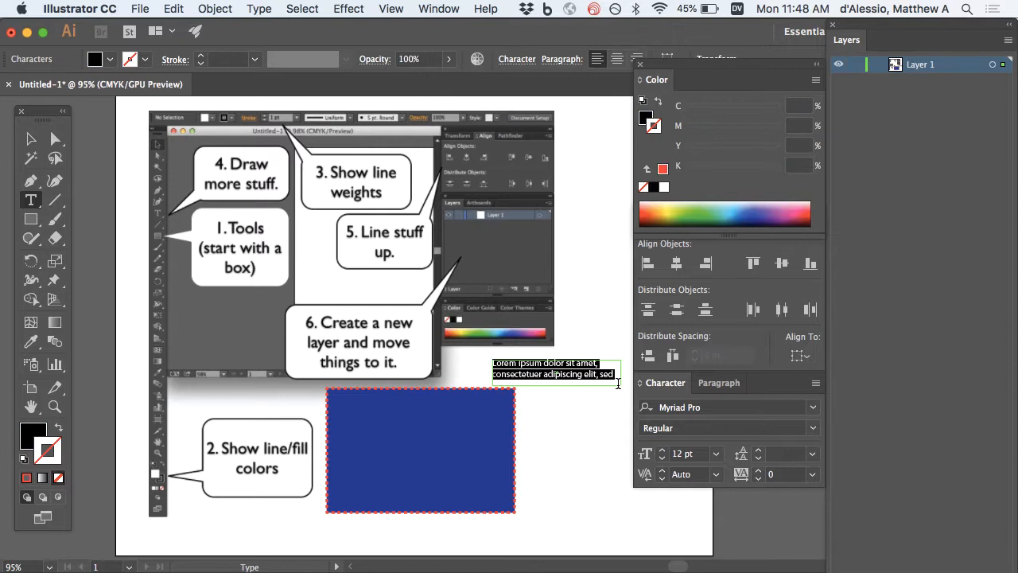
{"action": "type", "text": "Hello."}
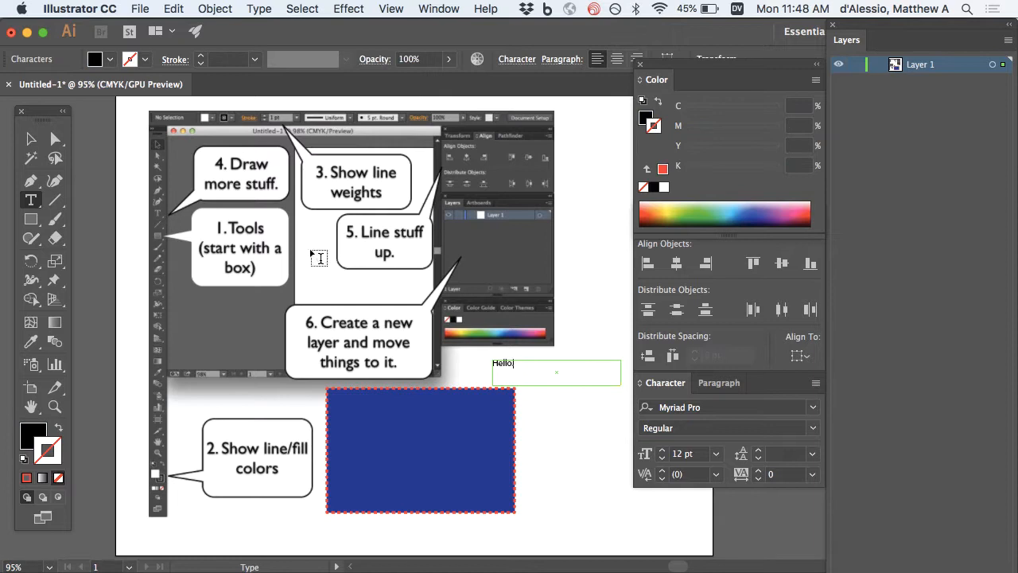
{"action": "left_click", "coordinate": [31, 144]}
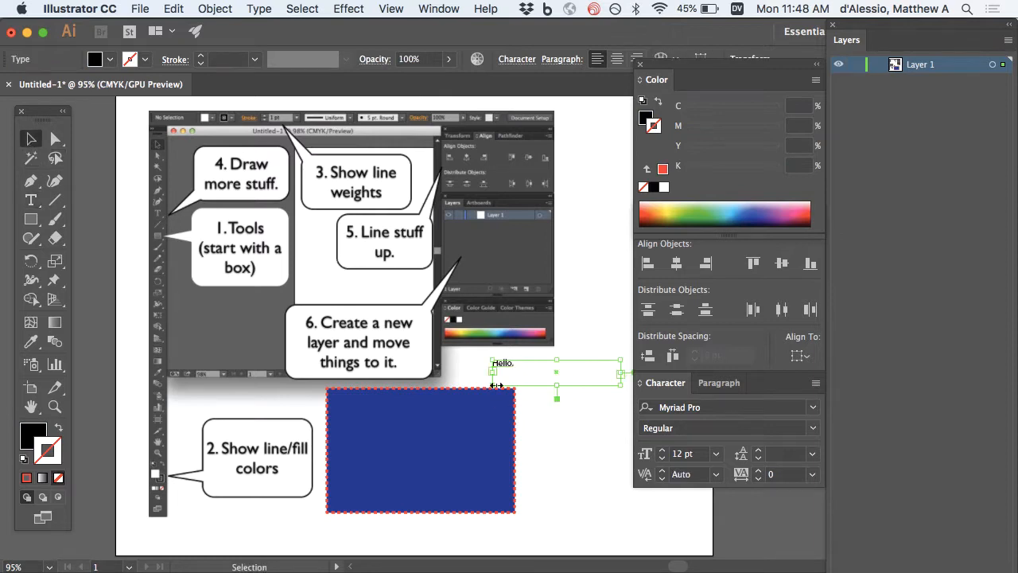
{"action": "left_click_drag", "start_coordinate": [507, 364], "coordinate": [469, 360]}
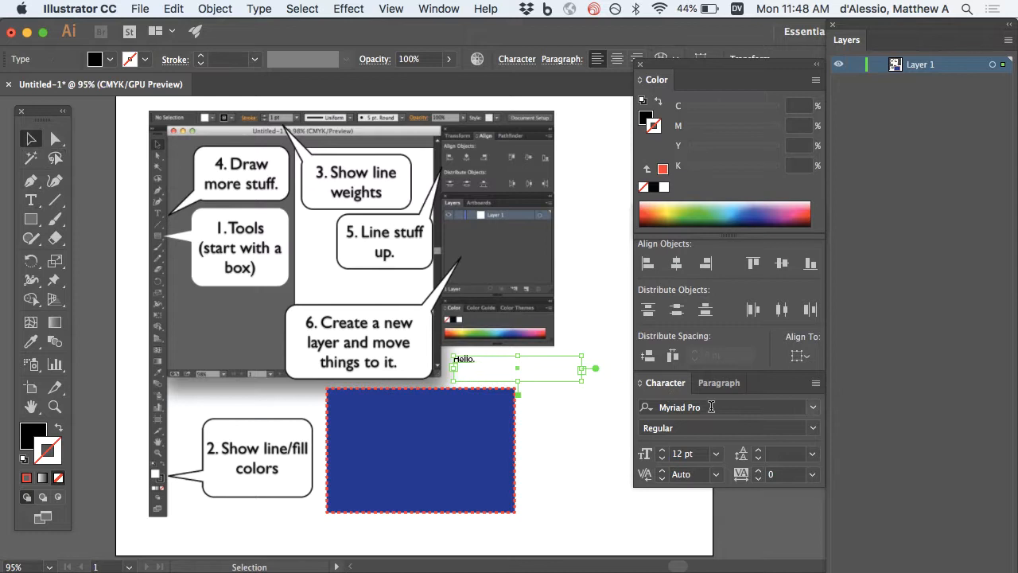
Show the Character panel from Window > Type > Character.
{"action": "left_click", "coordinate": [443, 8]}
{"action": "scroll", "coordinate": [491, 157], "scroll_direction": "down", "scroll_amount": 10}
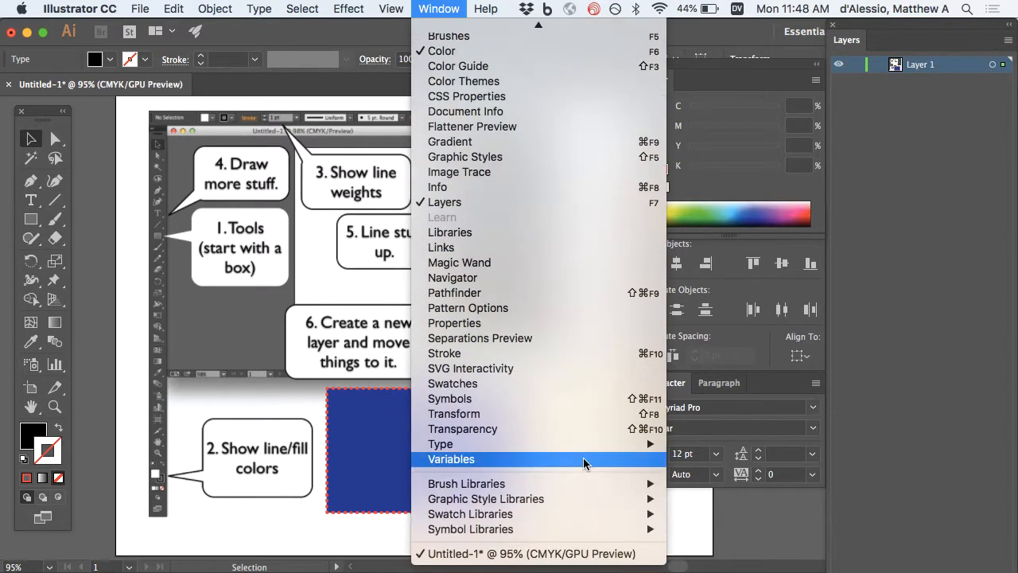
{"action": "mouse_move", "coordinate": [585, 442]}
{"action": "left_click", "coordinate": [723, 445]}
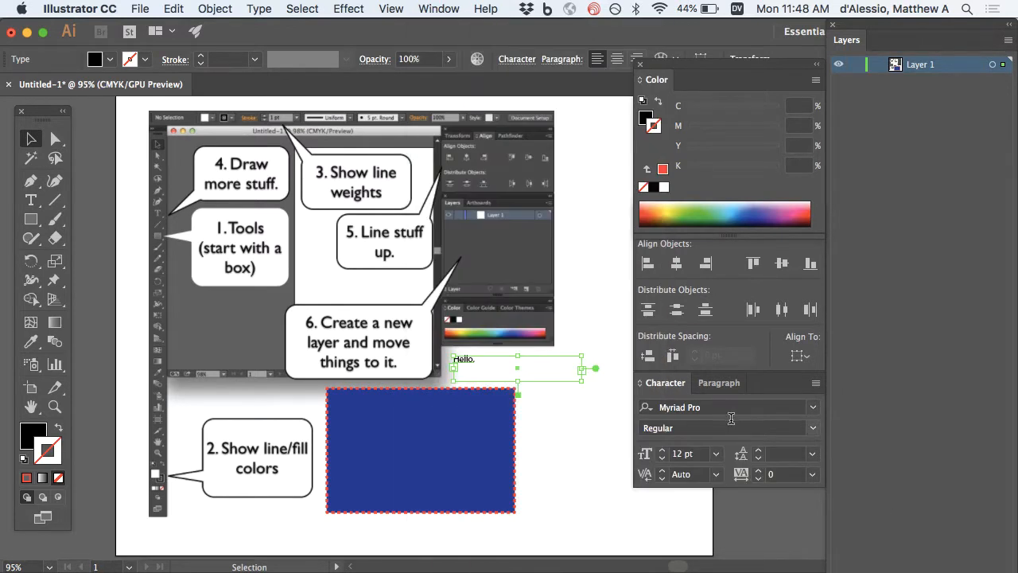
Set the 'Hello.' text to Century Gothic at 30 pt.
{"action": "left_click", "coordinate": [813, 406]}
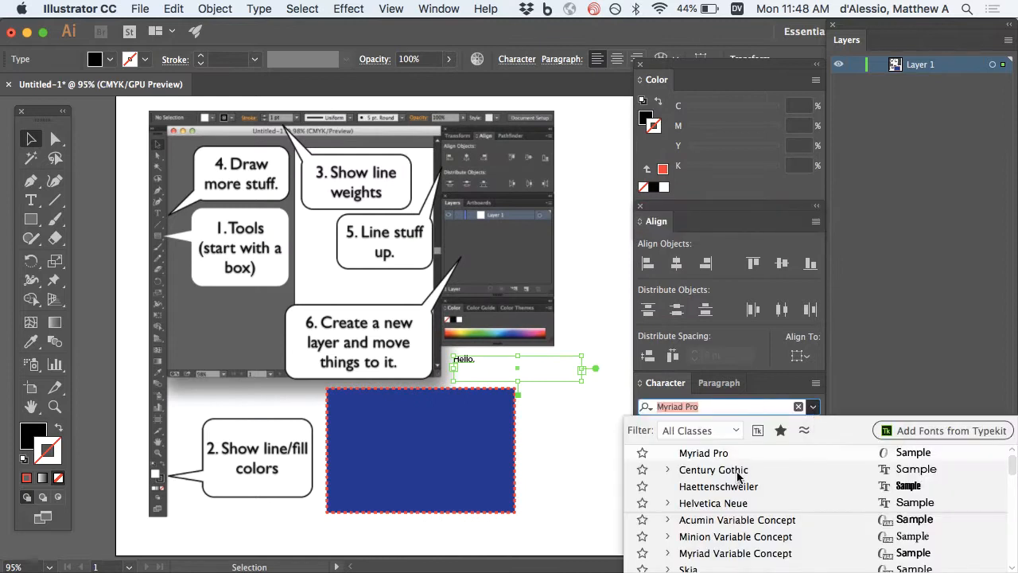
{"action": "left_click", "coordinate": [717, 471]}
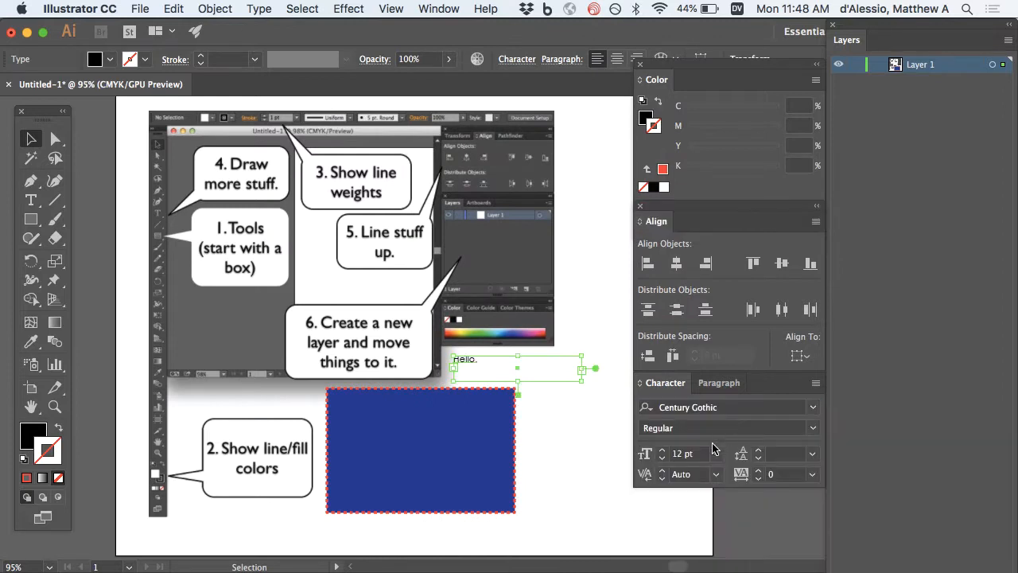
{"action": "left_click", "coordinate": [662, 449]}
{"action": "left_click", "coordinate": [663, 450]}
{"action": "left_click", "coordinate": [662, 449]}
{"action": "left_click", "coordinate": [662, 449]}
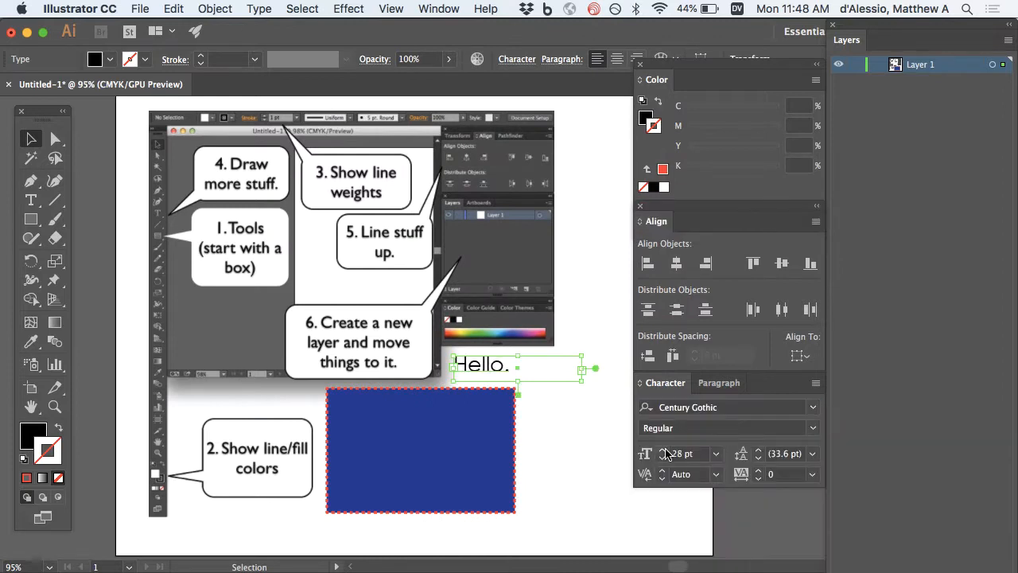
{"action": "left_click", "coordinate": [662, 449]}
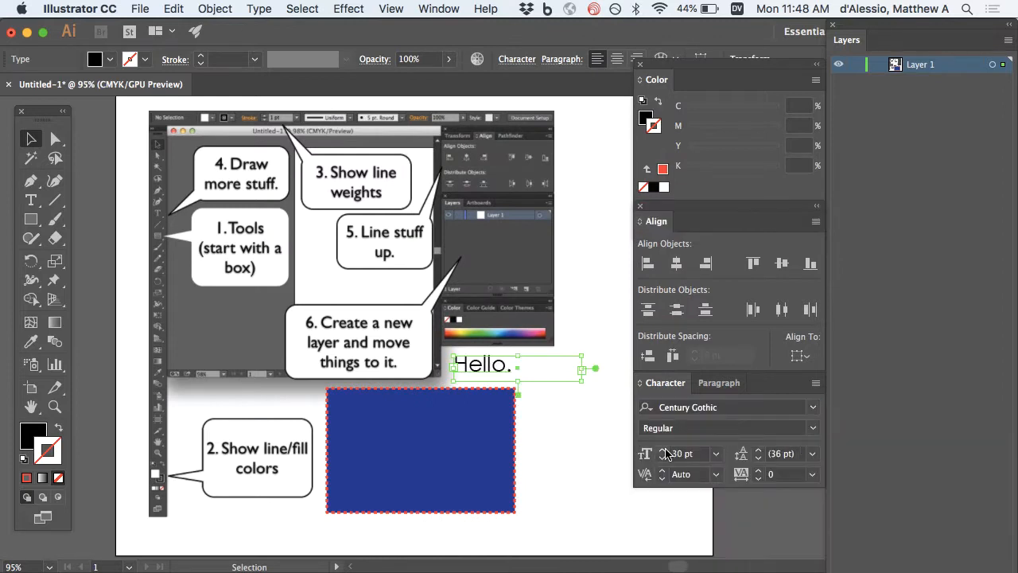
Centre-align the 'Hello.' text in the Paragraph panel.
{"action": "left_click", "coordinate": [707, 387]}
{"action": "left_click", "coordinate": [676, 409]}
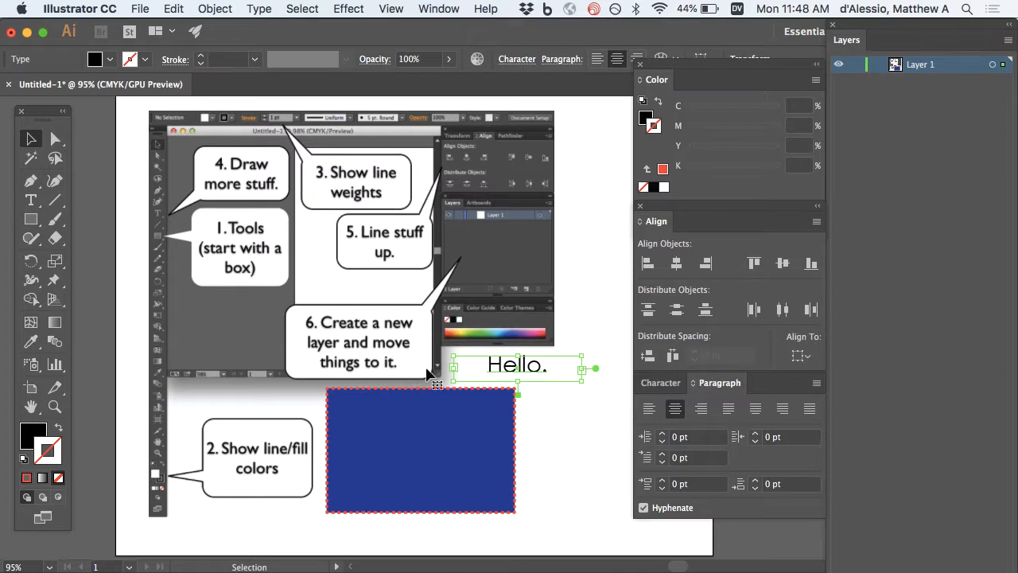
{"action": "left_click", "coordinate": [673, 383]}
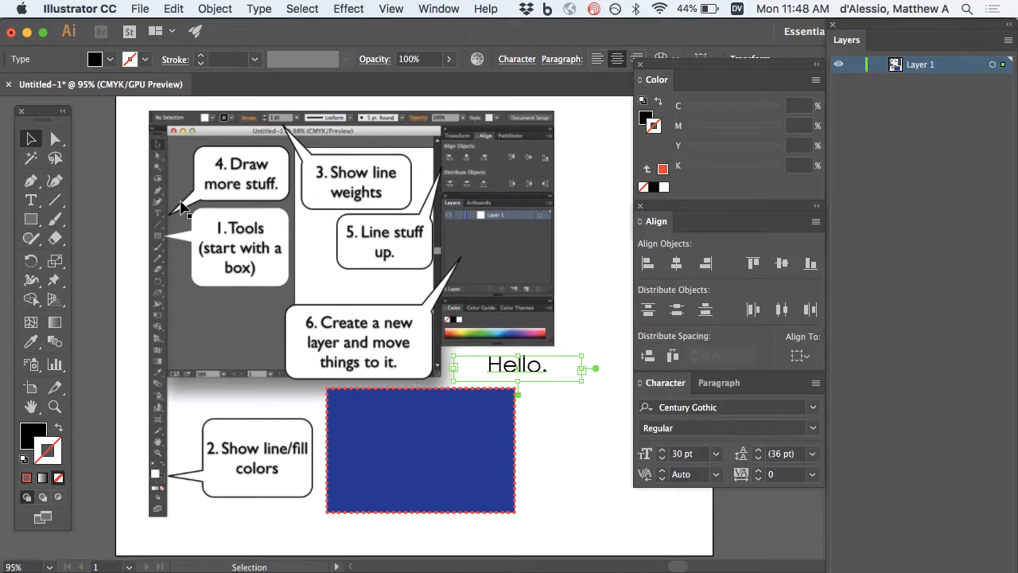
Draw a tall slanted line right of 'Hello.' and pick yellow from the swatches.
{"action": "left_click", "coordinate": [55, 204]}
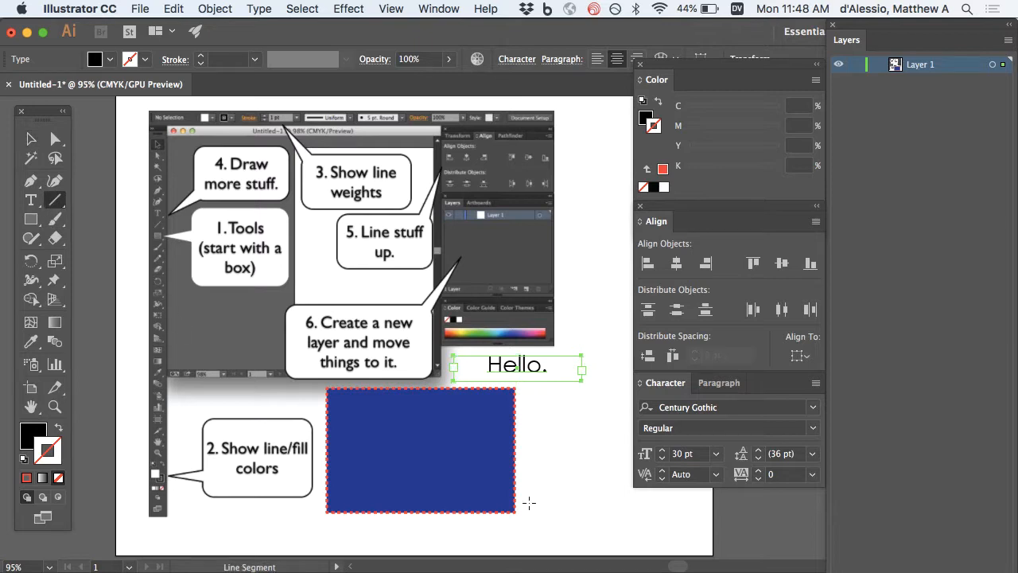
{"action": "mouse_move", "coordinate": [528, 502]}
{"action": "left_mouse_down"}
{"action": "mouse_move", "coordinate": [595, 284]}
{"action": "mouse_move", "coordinate": [590, 227]}
{"action": "left_mouse_up"}
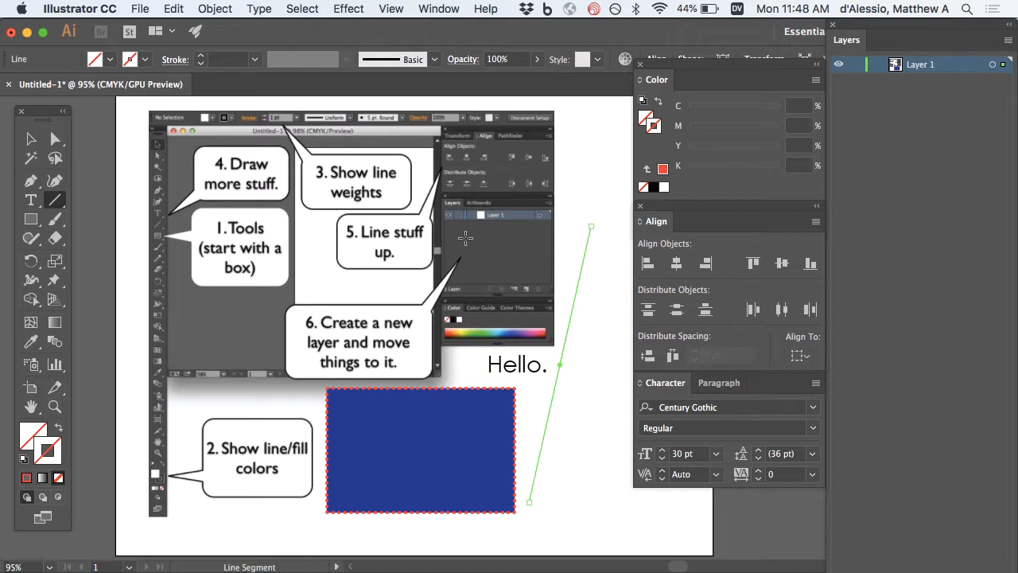
{"action": "left_click", "coordinate": [43, 459]}
{"action": "left_click", "coordinate": [109, 60]}
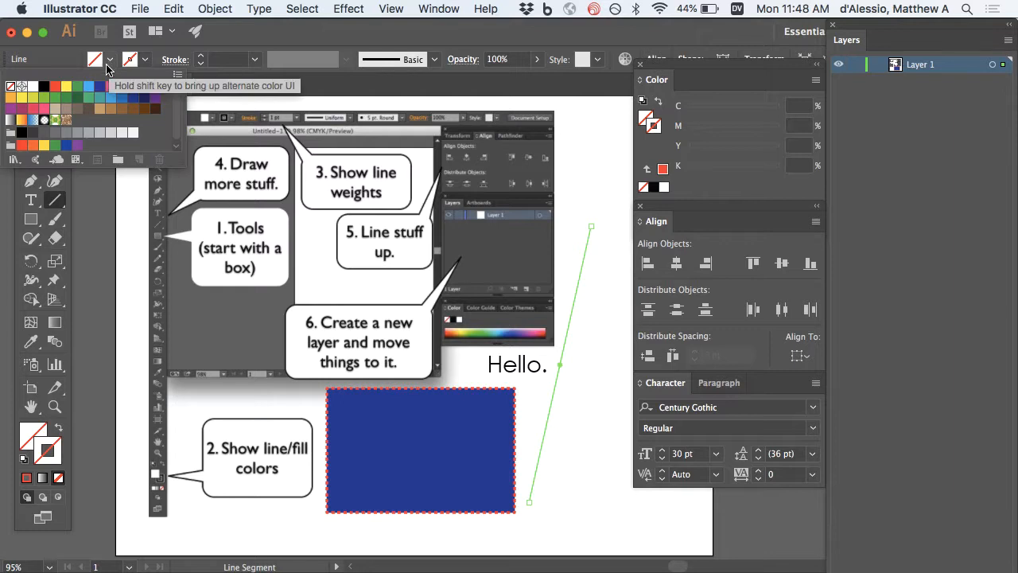
{"action": "left_click", "coordinate": [66, 87]}
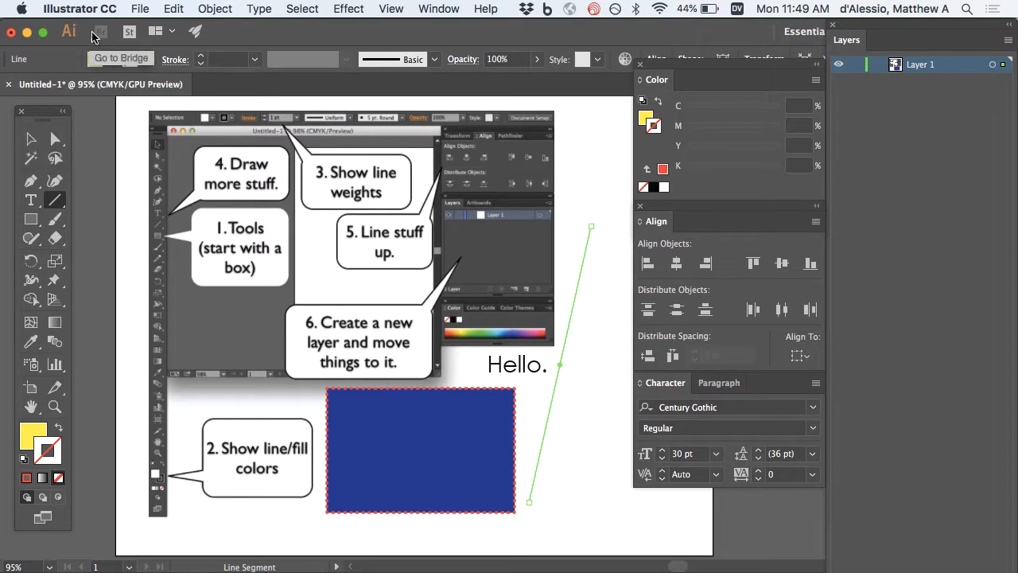
Set the line's stroke to yellow and its fill to None.
{"action": "left_click", "coordinate": [151, 62]}
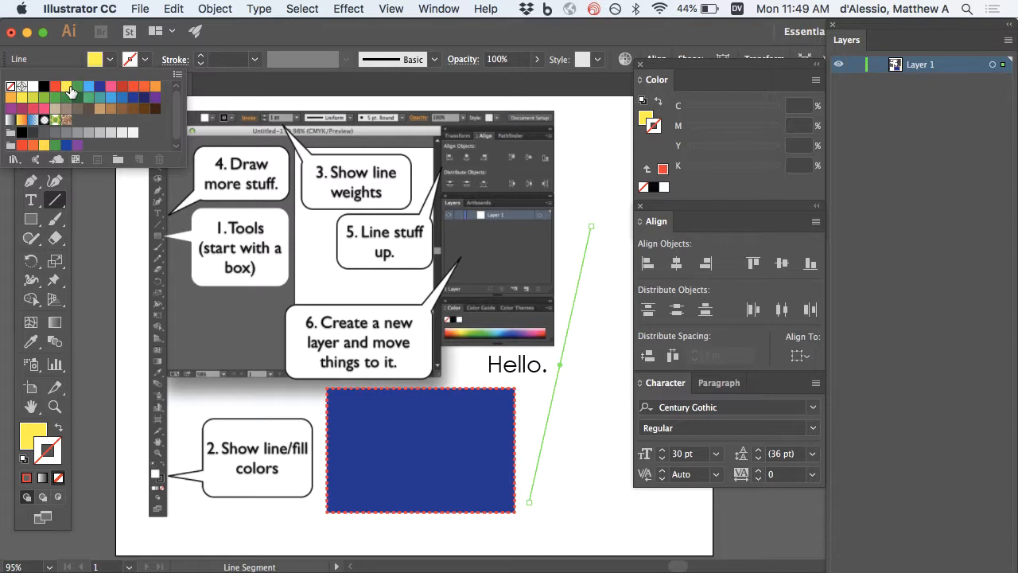
{"action": "left_click", "coordinate": [67, 85]}
{"action": "left_click", "coordinate": [109, 65]}
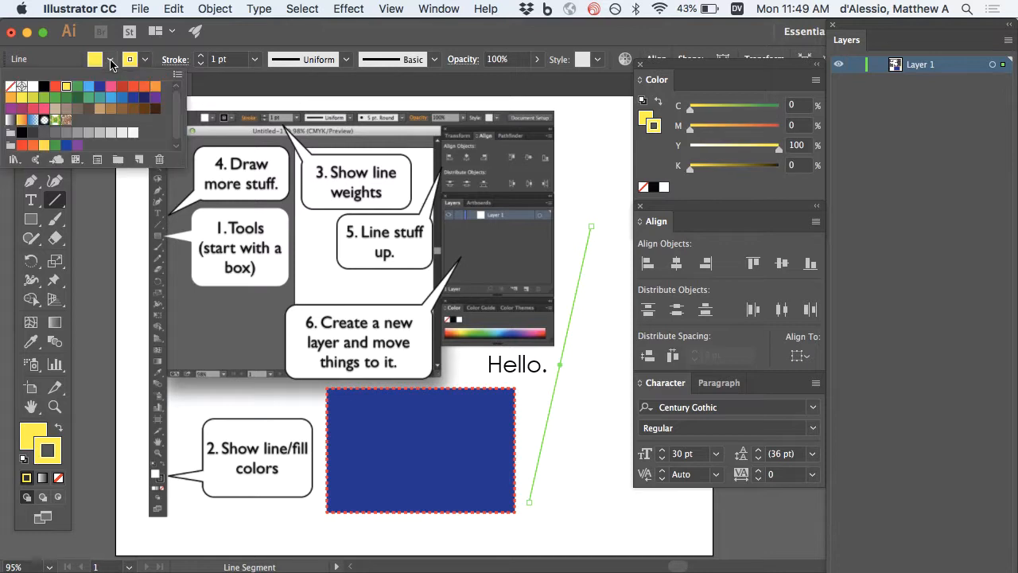
{"action": "left_click", "coordinate": [10, 86]}
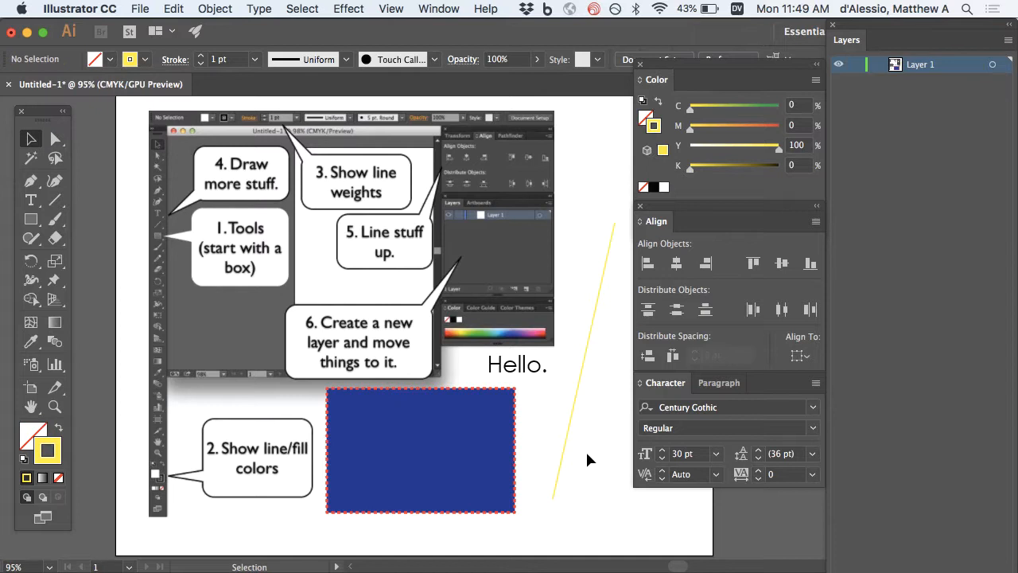
Draw a closed six-point polygon around the blue rectangle with the Pen tool.
{"action": "left_click", "coordinate": [31, 184]}
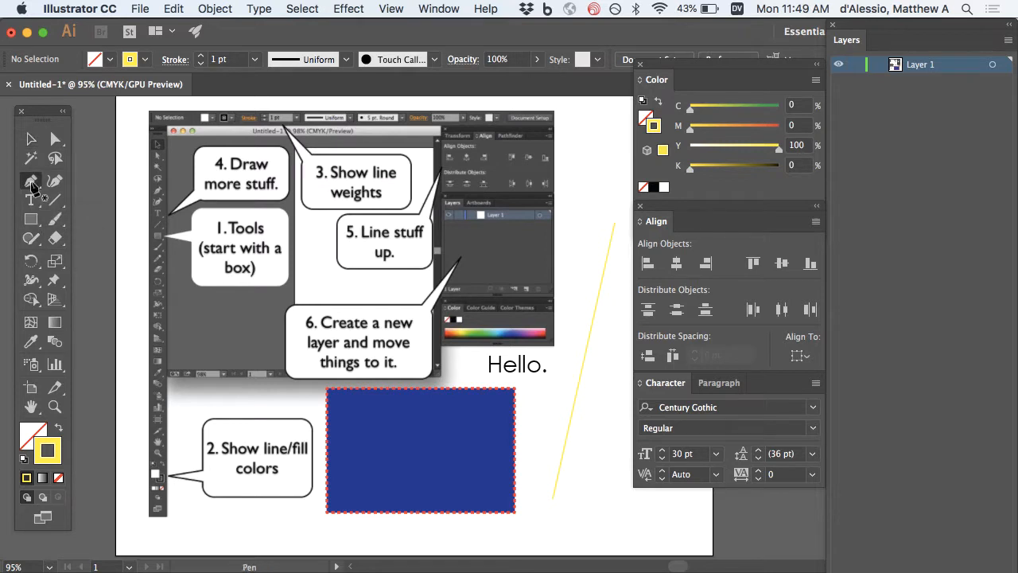
{"action": "left_click", "coordinate": [246, 404]}
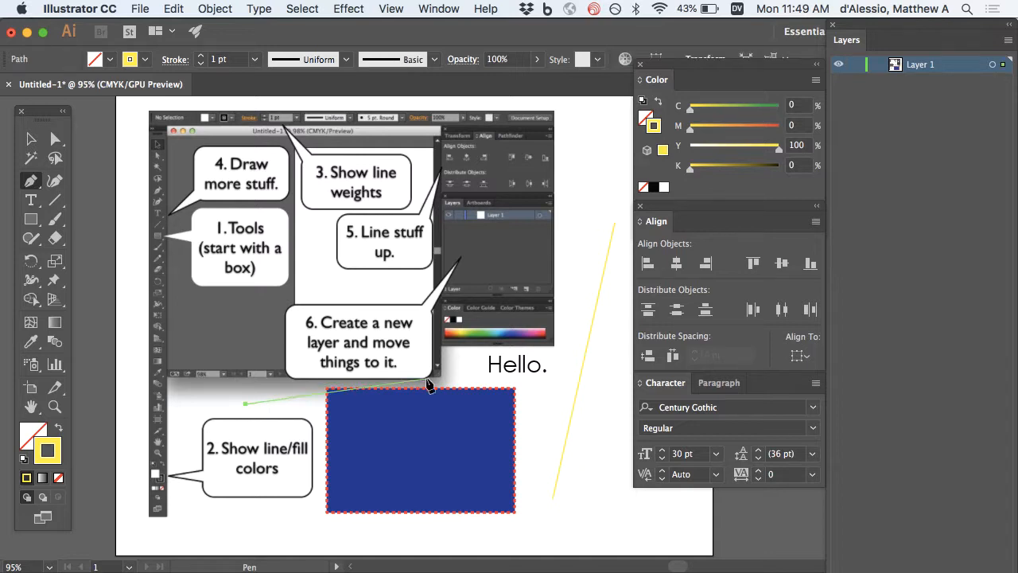
{"action": "left_click", "coordinate": [466, 385]}
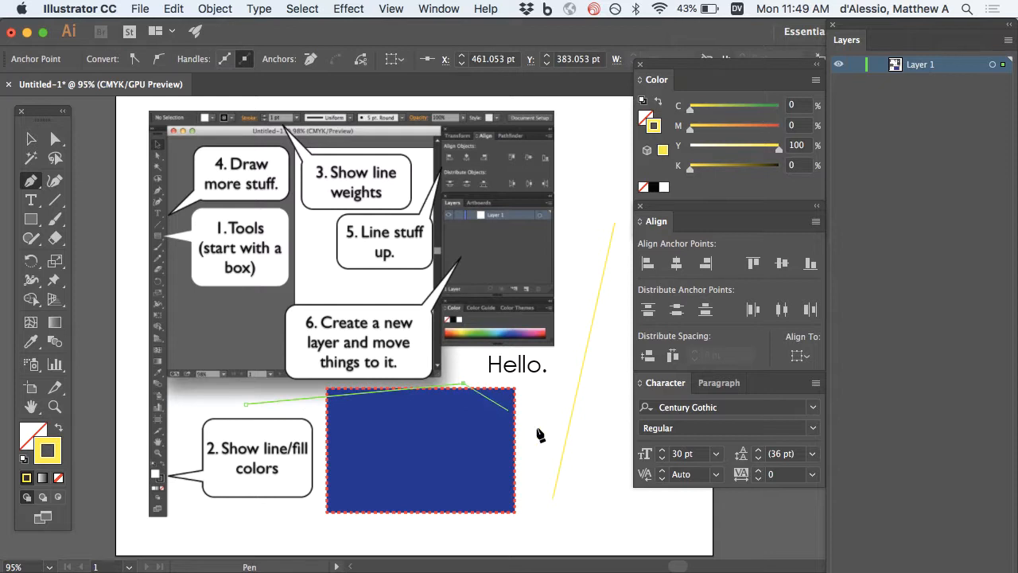
{"action": "left_click", "coordinate": [567, 446]}
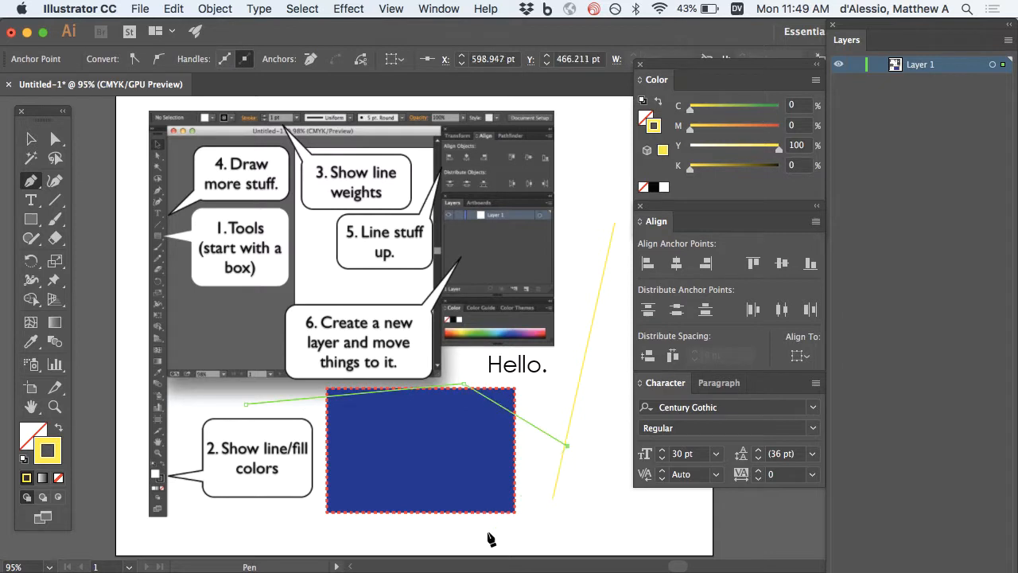
{"action": "left_click", "coordinate": [486, 531]}
{"action": "left_click", "coordinate": [326, 451]}
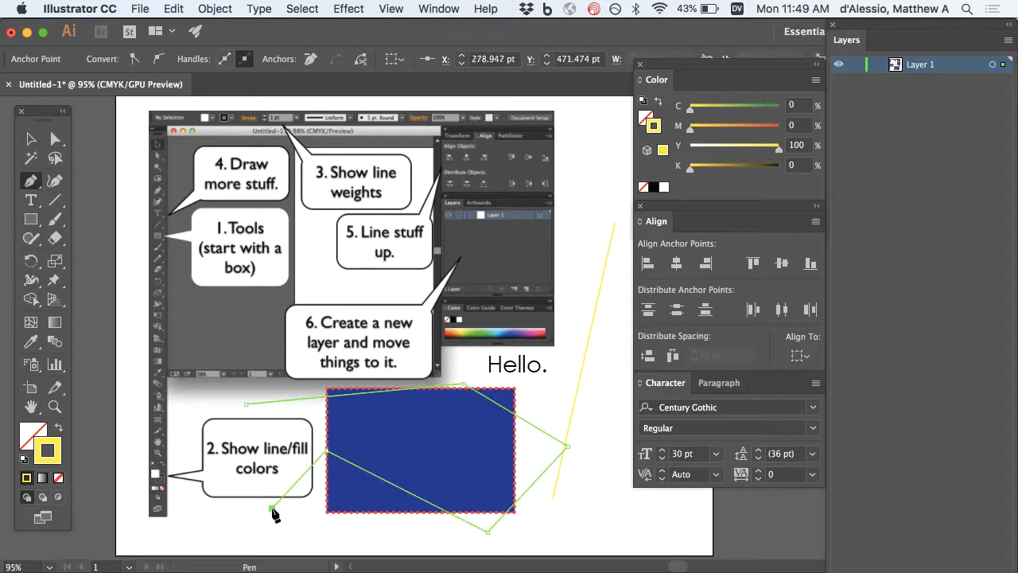
{"action": "left_click", "coordinate": [272, 508]}
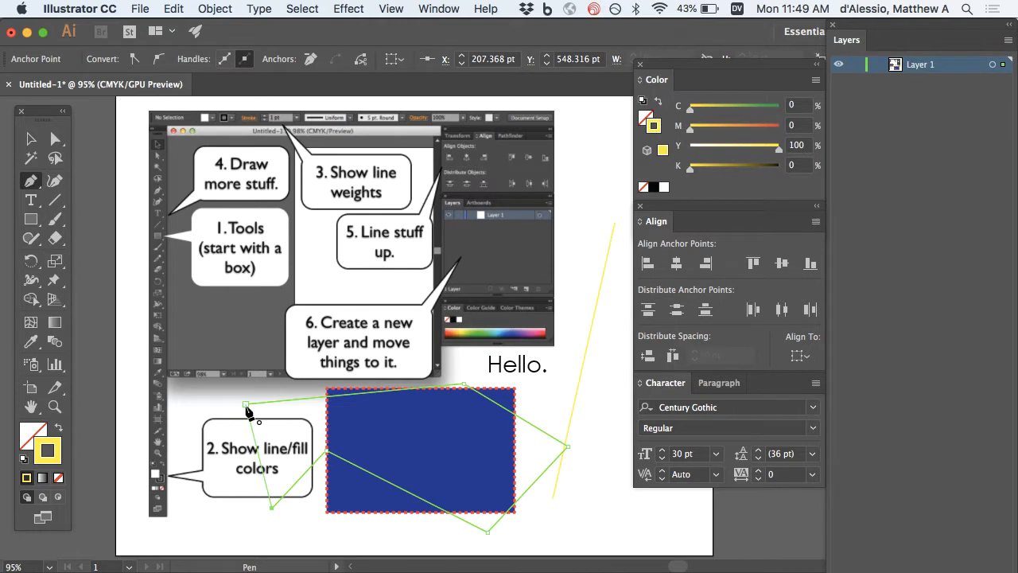
{"action": "left_click", "coordinate": [246, 407]}
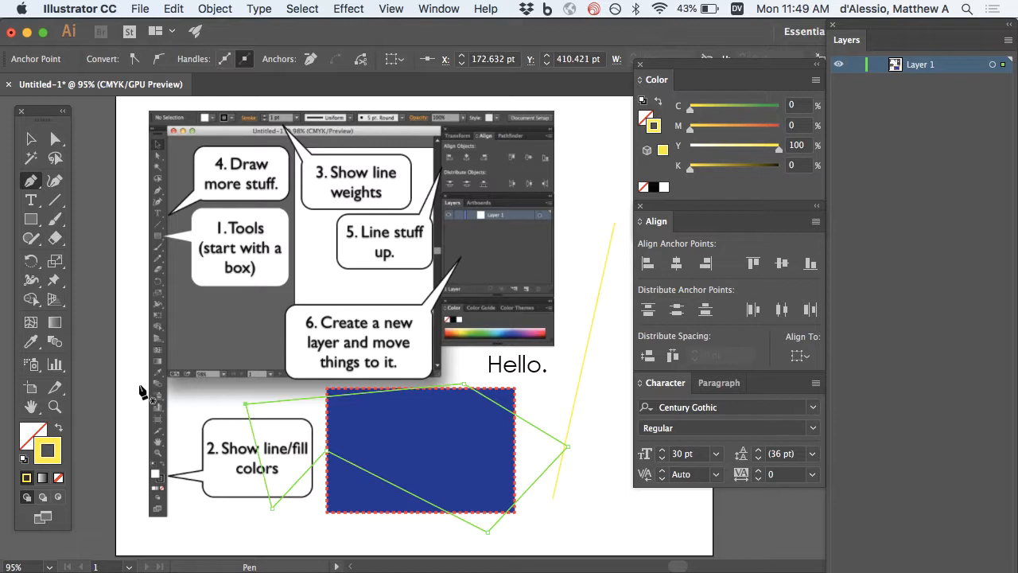
Give the polygon a yellow-green fill and a blue stroke from the Color panel spectrum.
{"action": "left_click", "coordinate": [31, 139]}
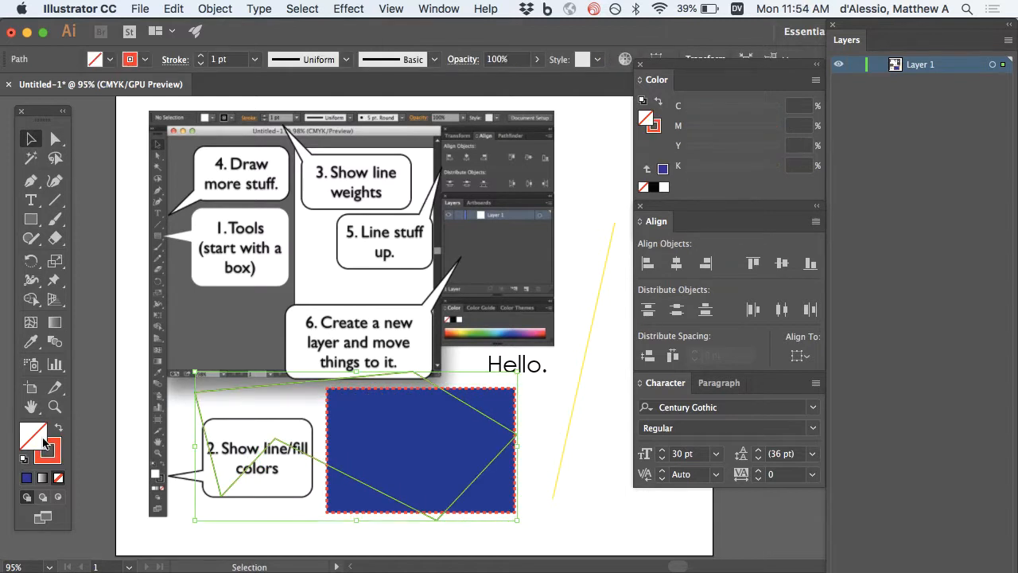
{"action": "left_click", "coordinate": [644, 120]}
{"action": "left_click", "coordinate": [679, 206]}
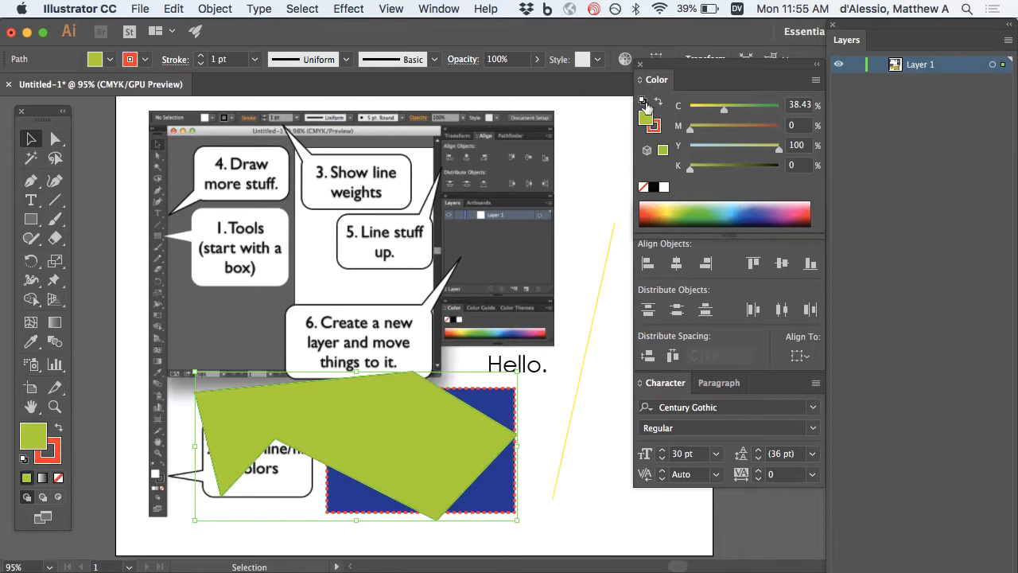
{"action": "left_click", "coordinate": [658, 127]}
{"action": "left_click", "coordinate": [746, 205]}
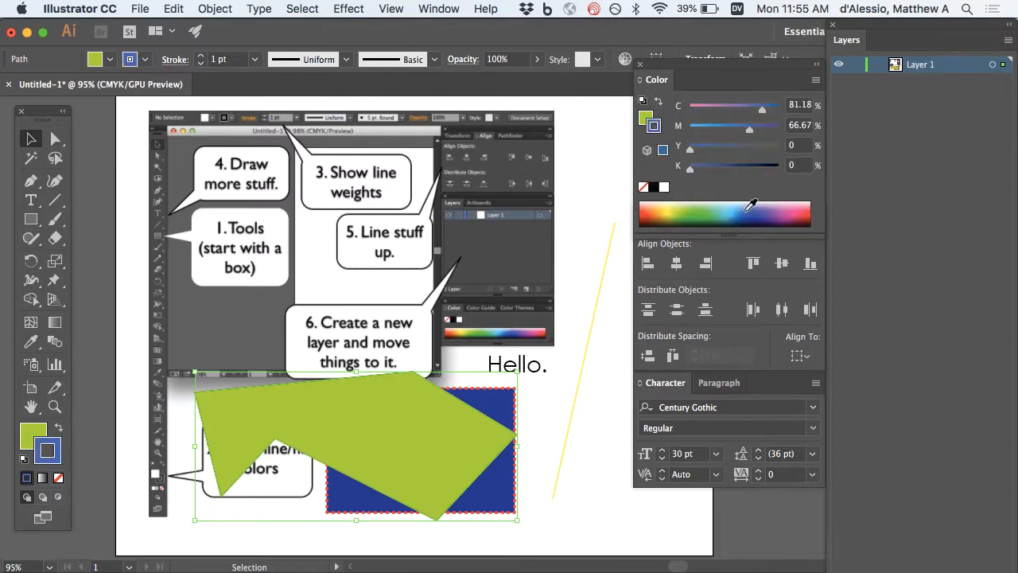
Begin a heart path with the Pen tool, placing its bottom point and an upper-left point.
{"action": "left_click", "coordinate": [30, 180]}
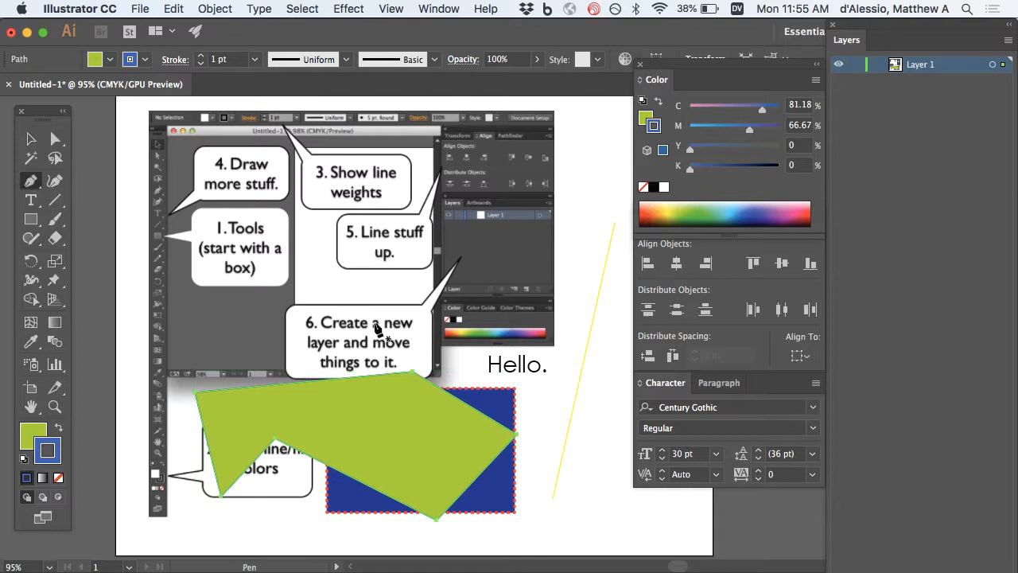
{"action": "left_click", "coordinate": [414, 421]}
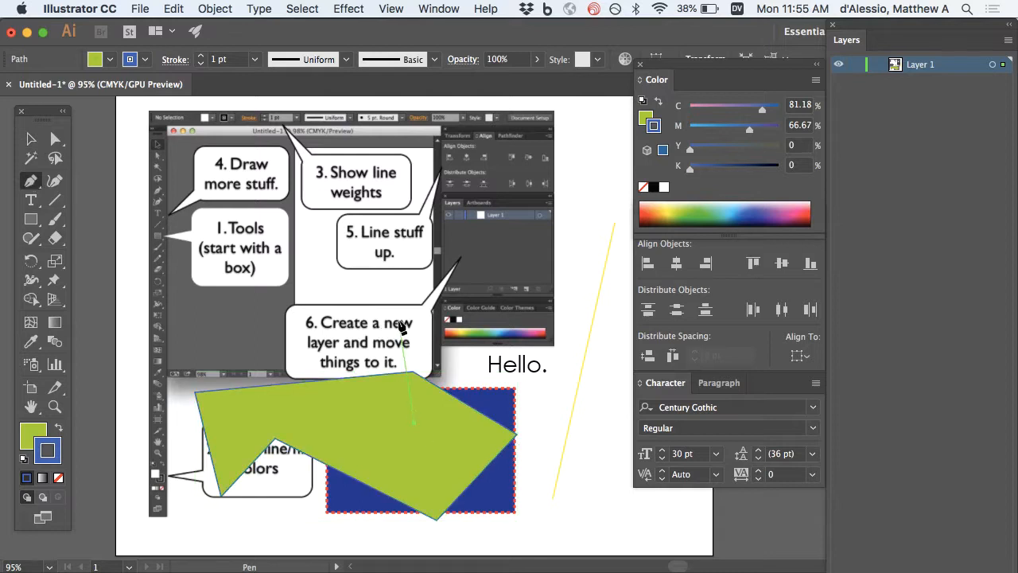
{"action": "left_click", "coordinate": [379, 289]}
Curve out the heart's left and right lobes and close it at the bottom point.
{"action": "left_click_drag", "start_coordinate": [380, 293], "coordinate": [426, 267]}
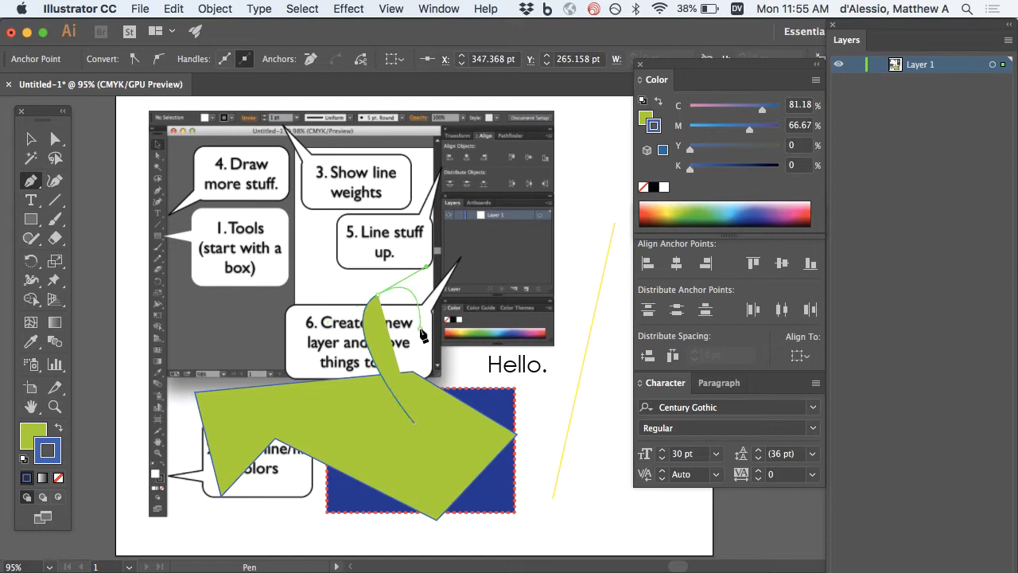
{"action": "left_click", "coordinate": [415, 423]}
{"action": "left_click_drag", "start_coordinate": [449, 281], "coordinate": [470, 285]}
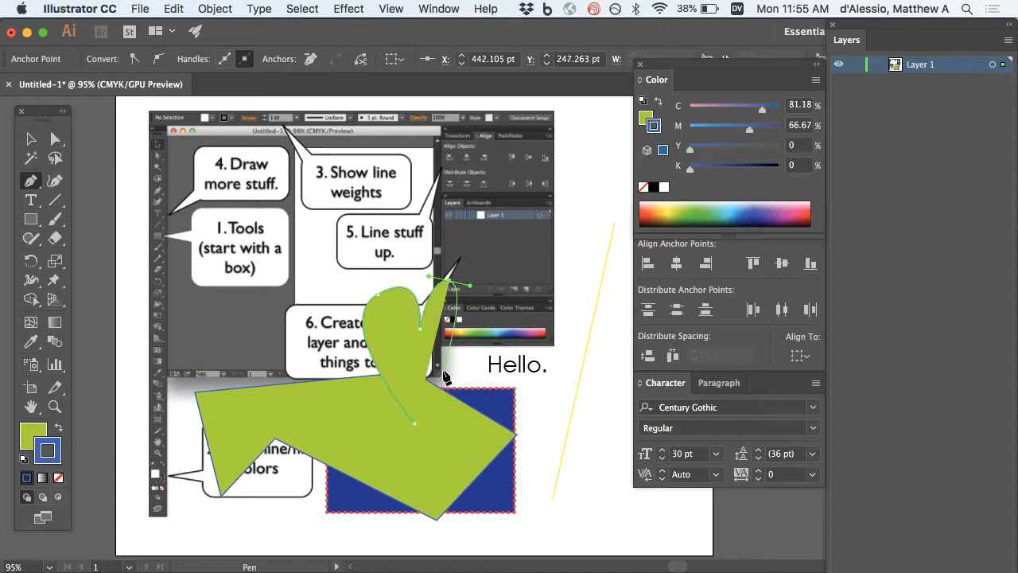
{"action": "left_click", "coordinate": [415, 427]}
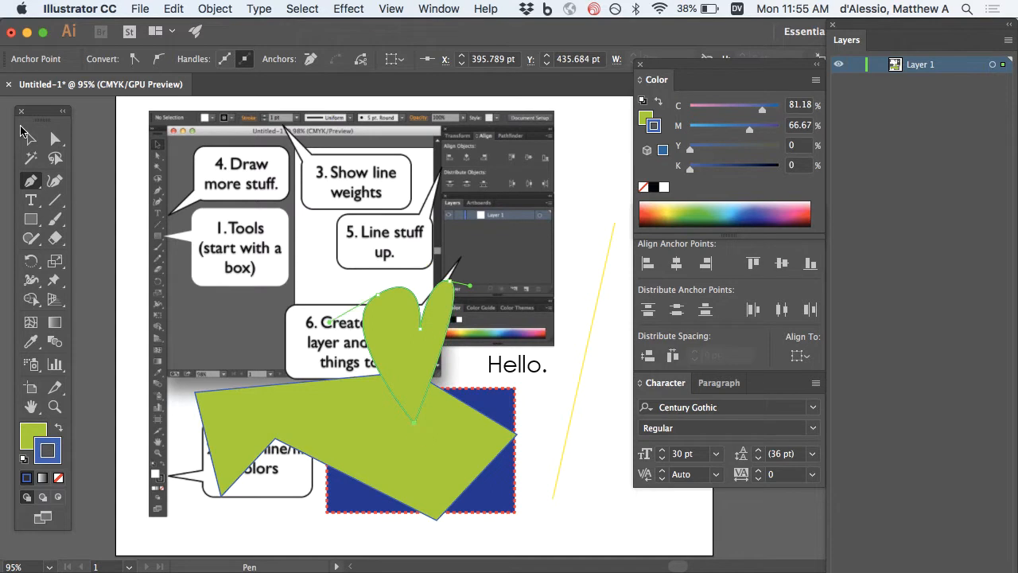
Fill the heart red-orange from the Color panel spectrum.
{"action": "left_click", "coordinate": [30, 138]}
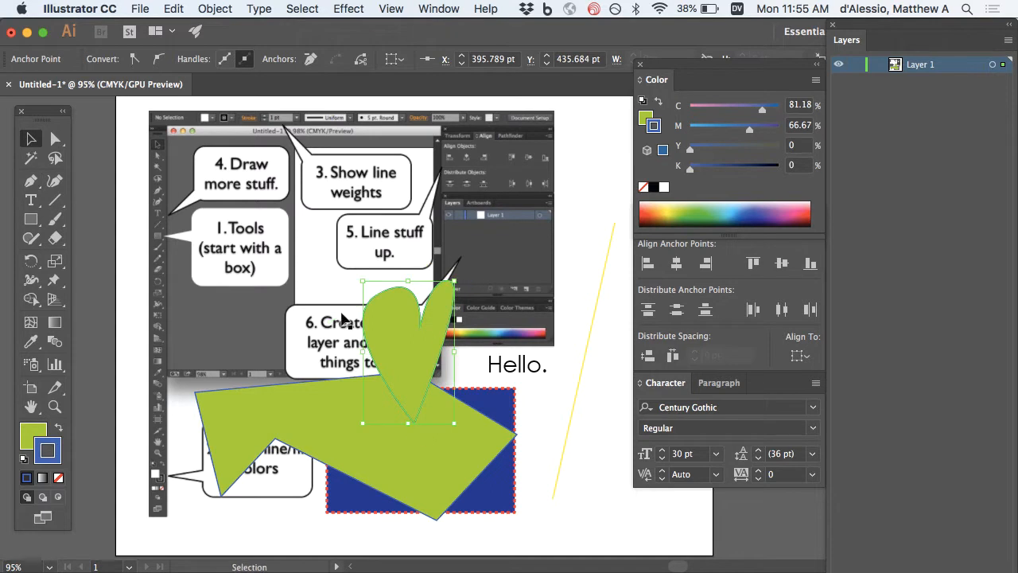
{"action": "left_click", "coordinate": [645, 118]}
{"action": "left_click", "coordinate": [646, 204]}
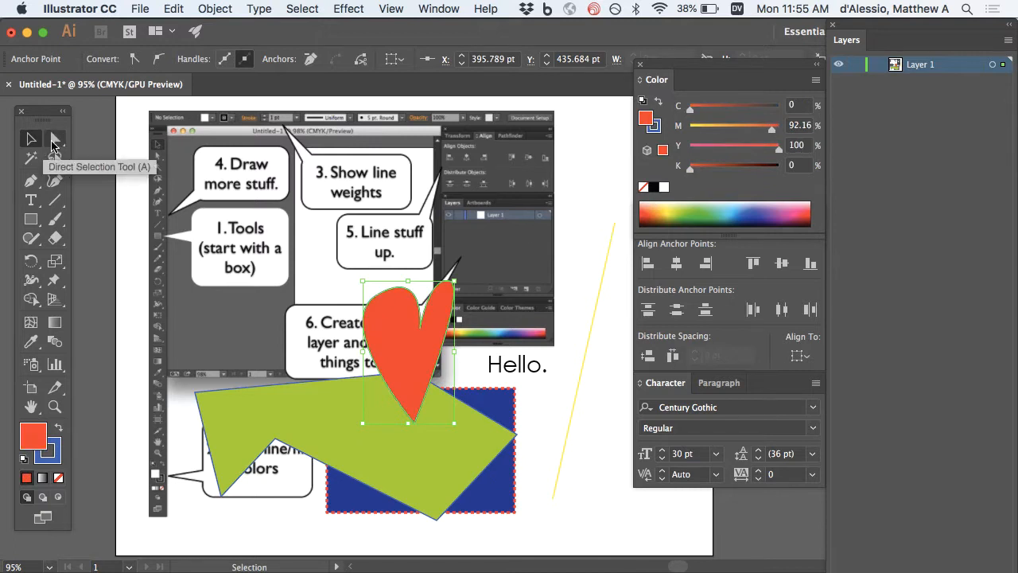
{"action": "left_click", "coordinate": [53, 142]}
{"action": "left_click", "coordinate": [31, 138]}
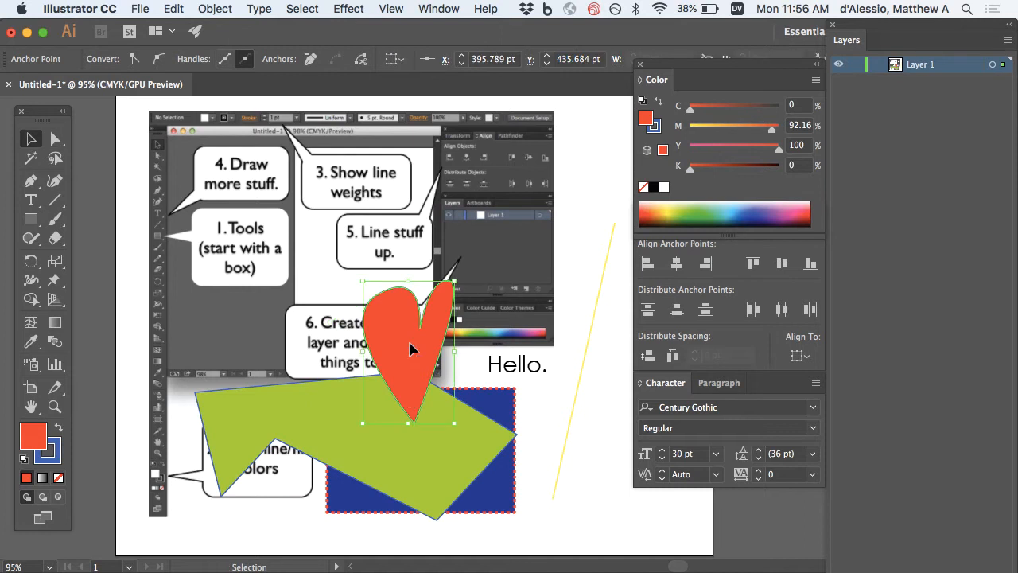
Move the red heart up over the screenshot's lower right and select its left-lobe anchor.
{"action": "left_click_drag", "start_coordinate": [411, 348], "coordinate": [403, 280]}
{"action": "key", "text": "a"}
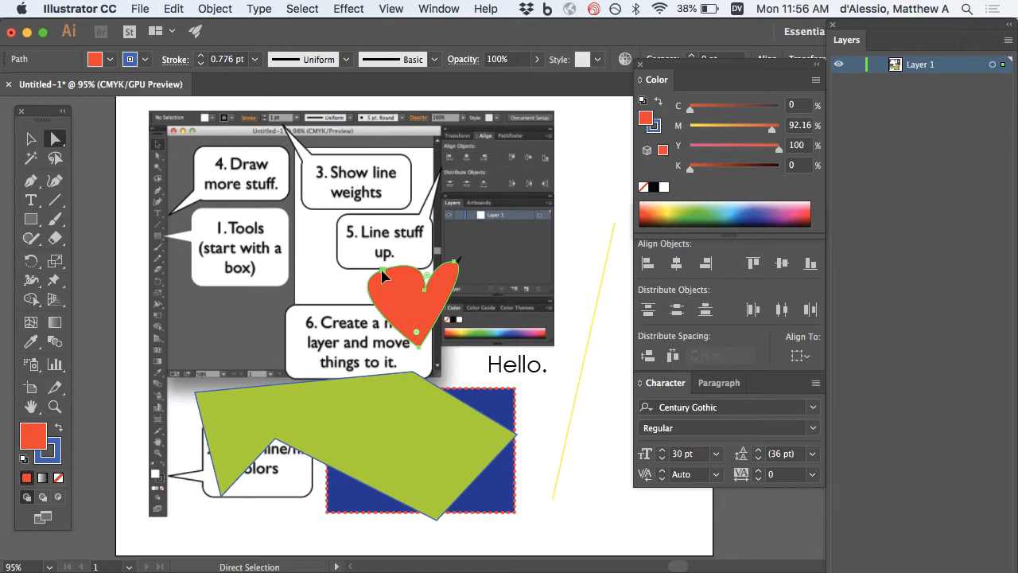
{"action": "left_click_drag", "start_coordinate": [382, 272], "coordinate": [385, 282]}
{"action": "key", "text": "super+z"}
{"action": "left_click", "coordinate": [382, 275]}
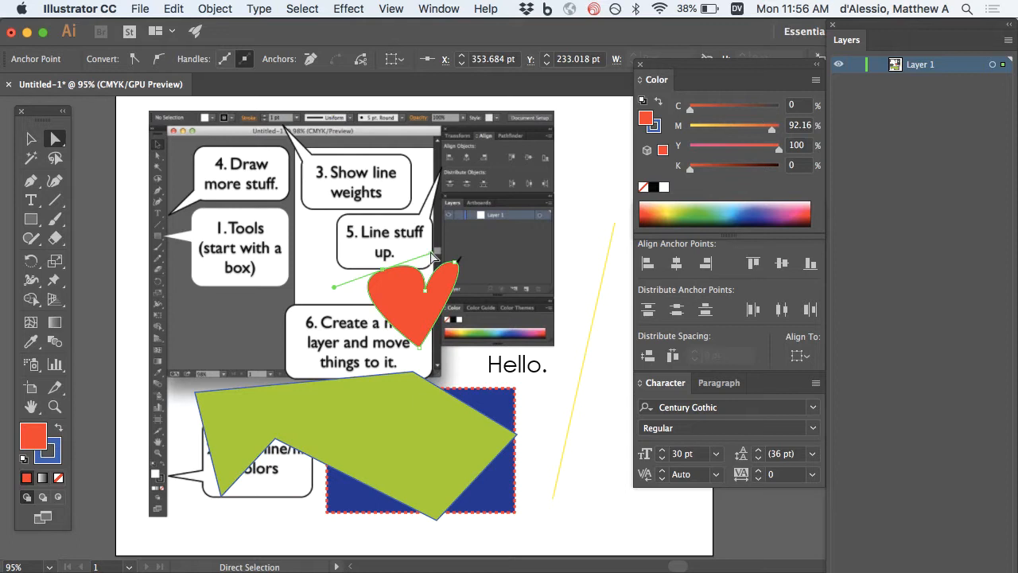
Drag the heart's anchors and handles to round and even out both lobes and the bottom point.
{"action": "mouse_move", "coordinate": [431, 253]}
{"action": "left_mouse_down"}
{"action": "mouse_move", "coordinate": [422, 230]}
{"action": "mouse_move", "coordinate": [431, 271]}
{"action": "mouse_move", "coordinate": [420, 248]}
{"action": "left_mouse_up"}
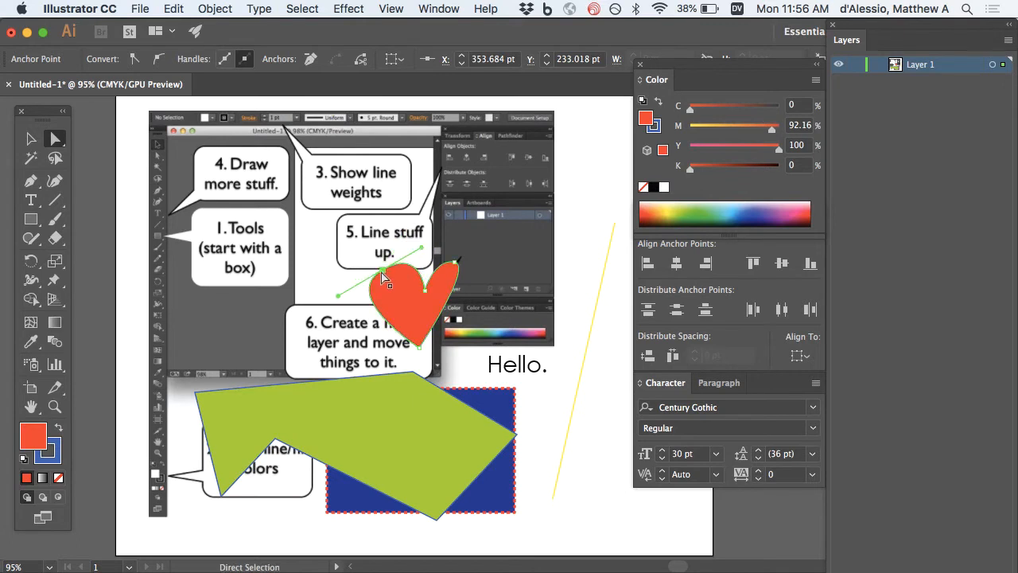
{"action": "left_click_drag", "start_coordinate": [389, 278], "coordinate": [355, 280]}
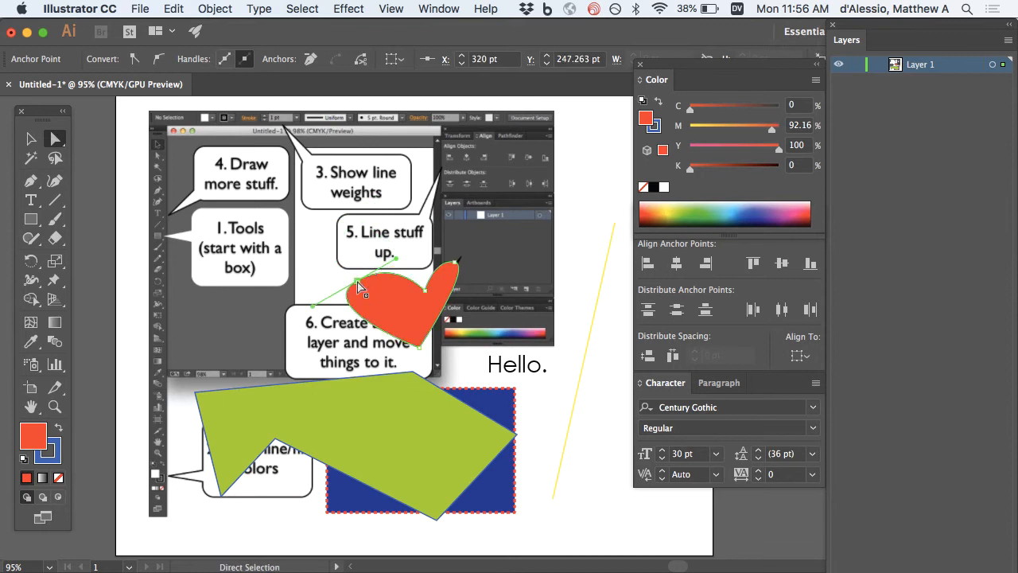
{"action": "mouse_move", "coordinate": [456, 263]}
{"action": "left_mouse_down"}
{"action": "mouse_move", "coordinate": [461, 273]}
{"action": "mouse_move", "coordinate": [500, 268]}
{"action": "mouse_move", "coordinate": [497, 278]}
{"action": "mouse_move", "coordinate": [467, 272]}
{"action": "left_mouse_up"}
{"action": "left_click_drag", "start_coordinate": [359, 280], "coordinate": [379, 284]}
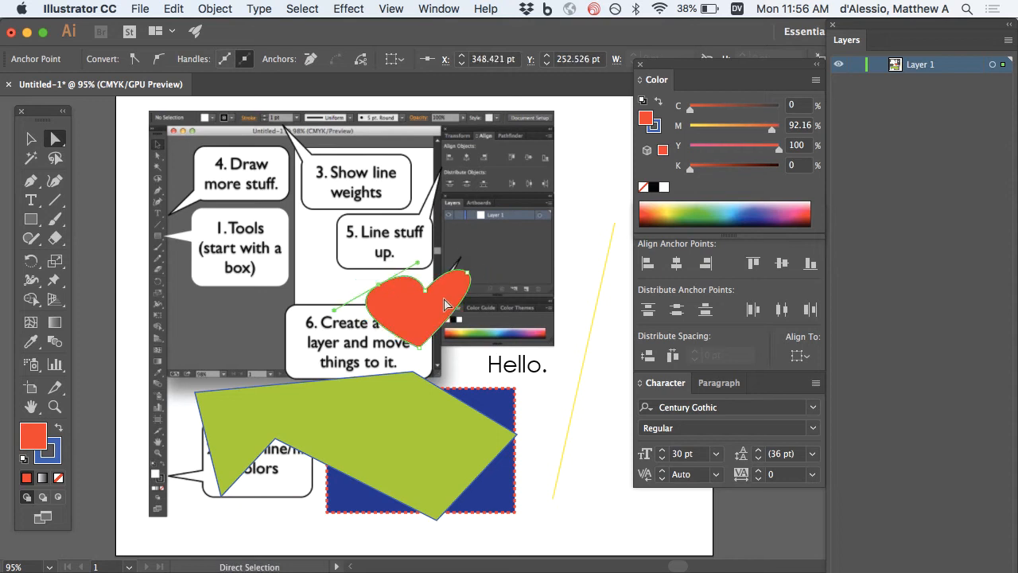
{"action": "left_click_drag", "start_coordinate": [419, 356], "coordinate": [414, 351]}
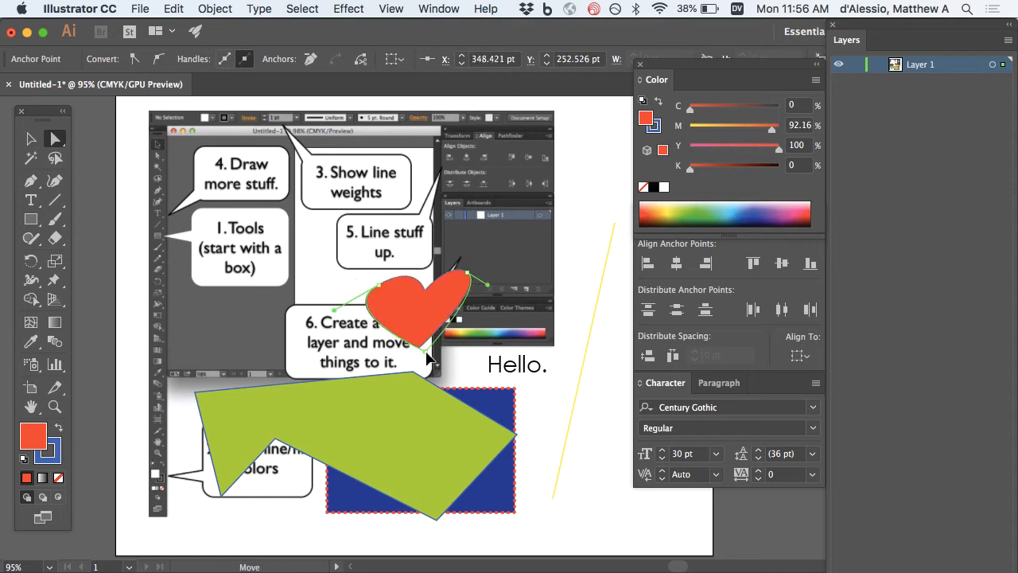